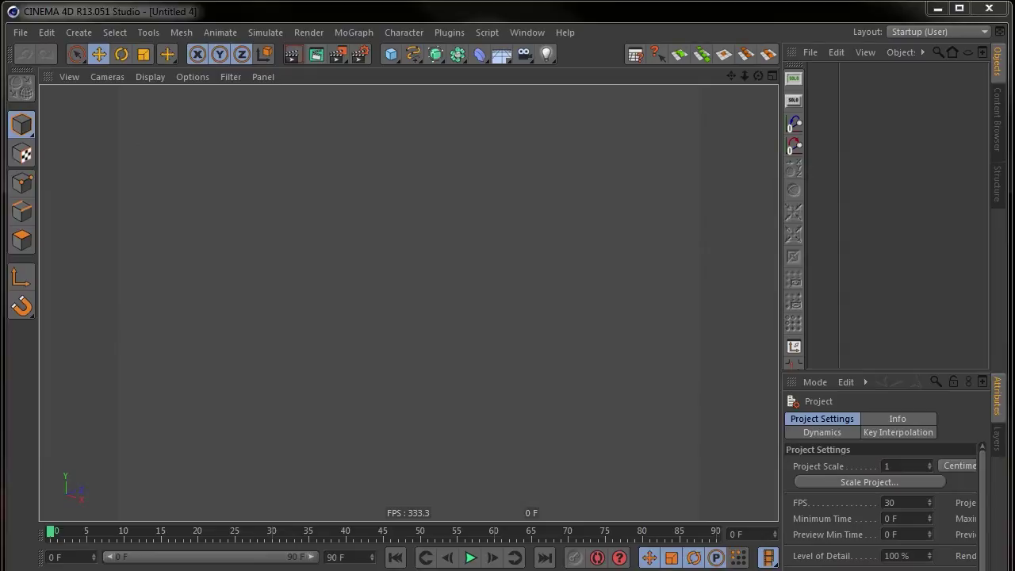
Open Windmill_modeling_01.c4d from the windmill project folder
left_click(24, 33)
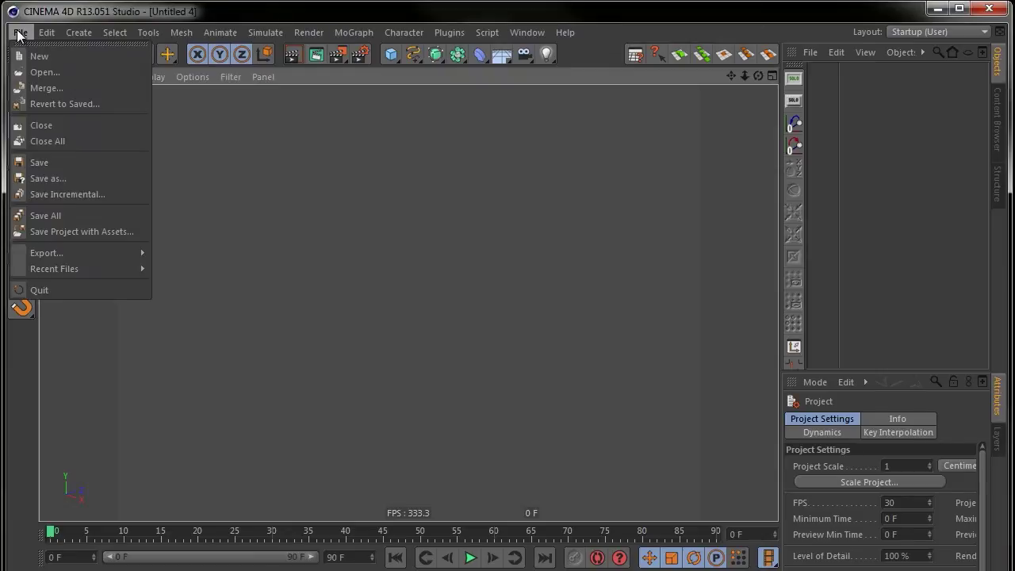
left_click(35, 71)
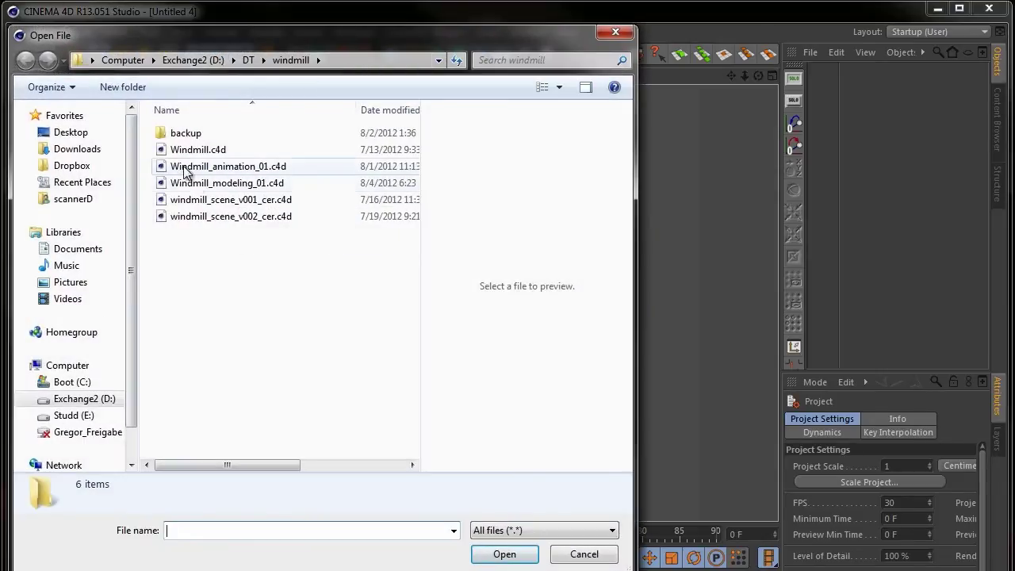
left_click(247, 184)
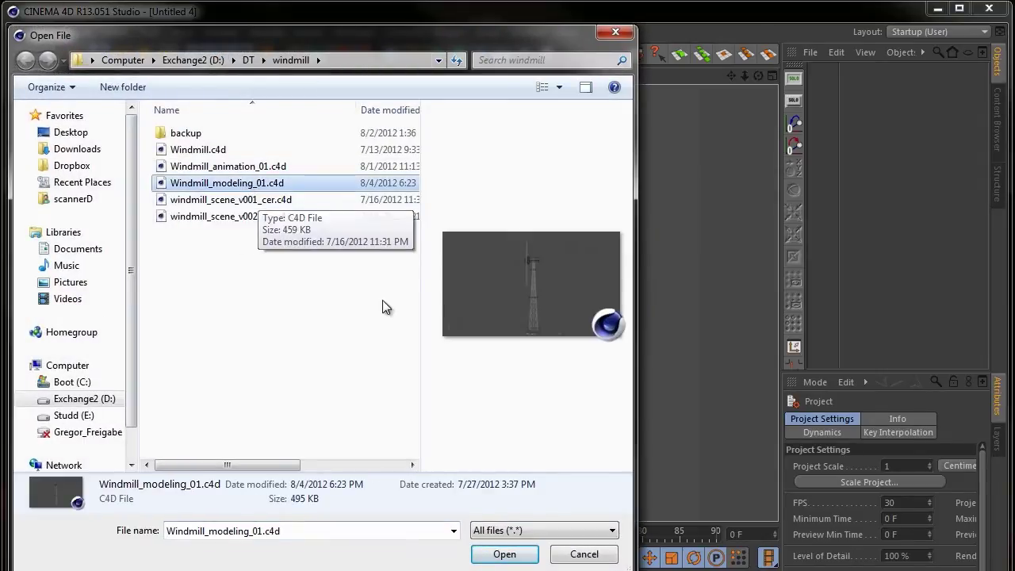
left_click(493, 553)
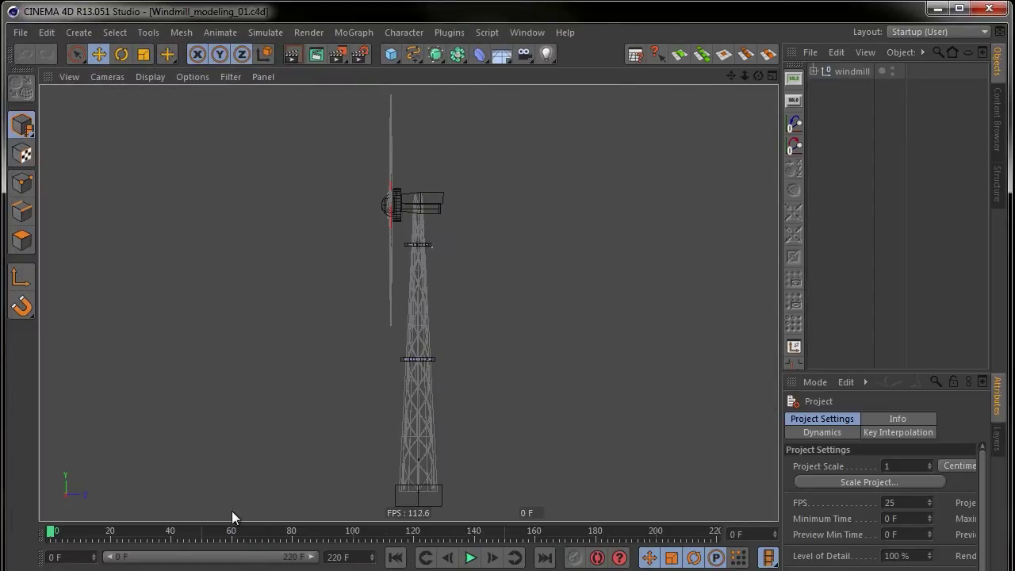
Tear off the Tools > Doodle submenu into a floating palette beside the viewport
left_click(147, 33)
mouse_move(166, 140)
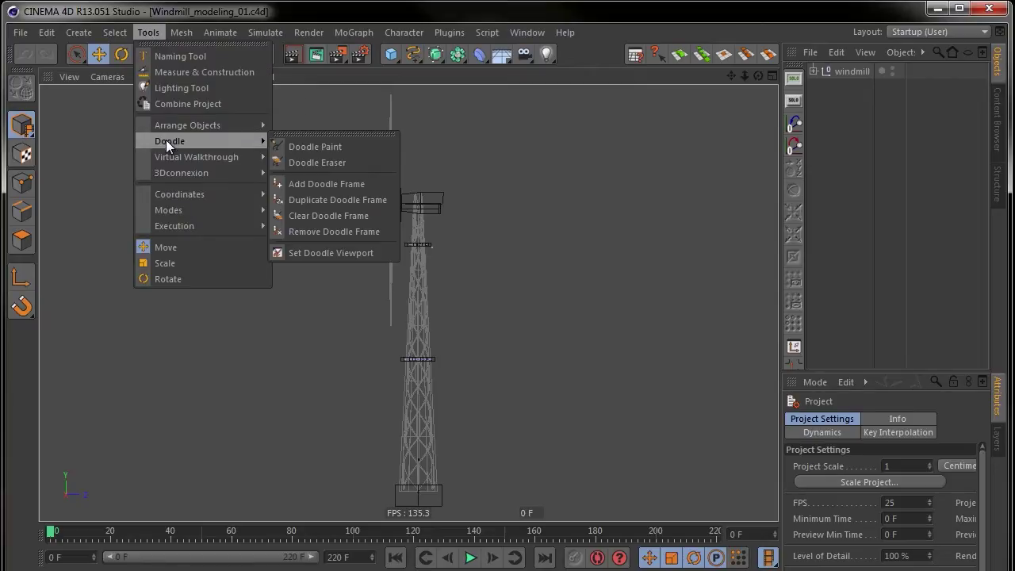
left_click(297, 135)
mouse_move(307, 123)
left_mouse_down()
mouse_move(552, 179)
mouse_move(838, 152)
mouse_move(863, 124)
left_mouse_up()
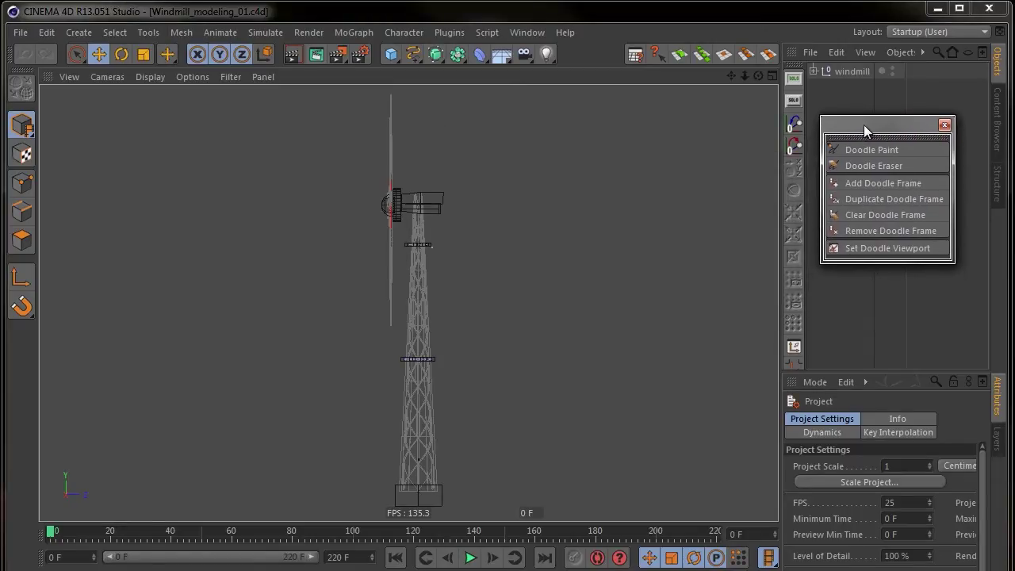
Set the Doodle Paint brush to size 3, hardness 80% and pure red
left_click(861, 151)
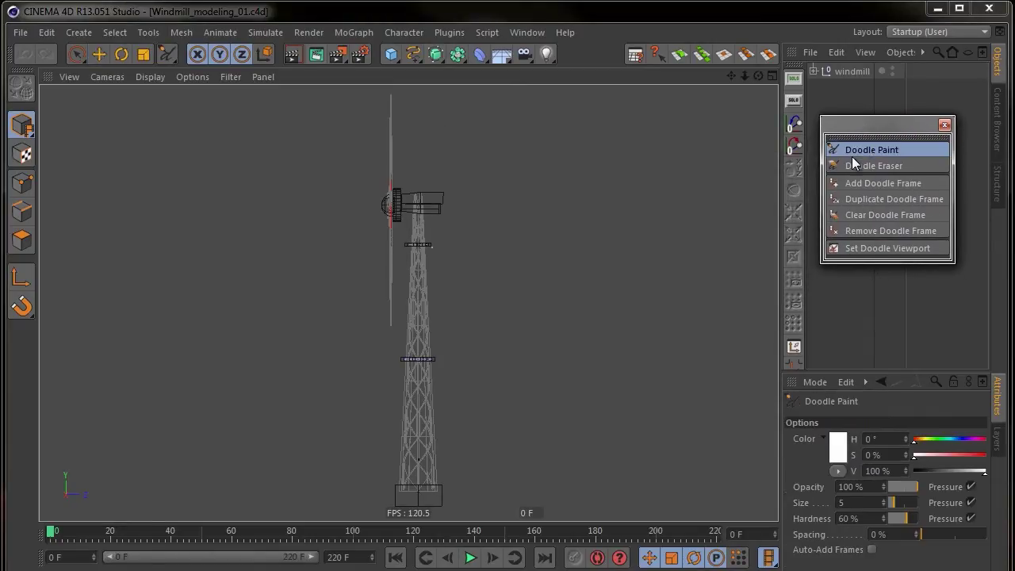
double_click(845, 503)
key("Tab")
type("80")
key("Return")
left_click(839, 457)
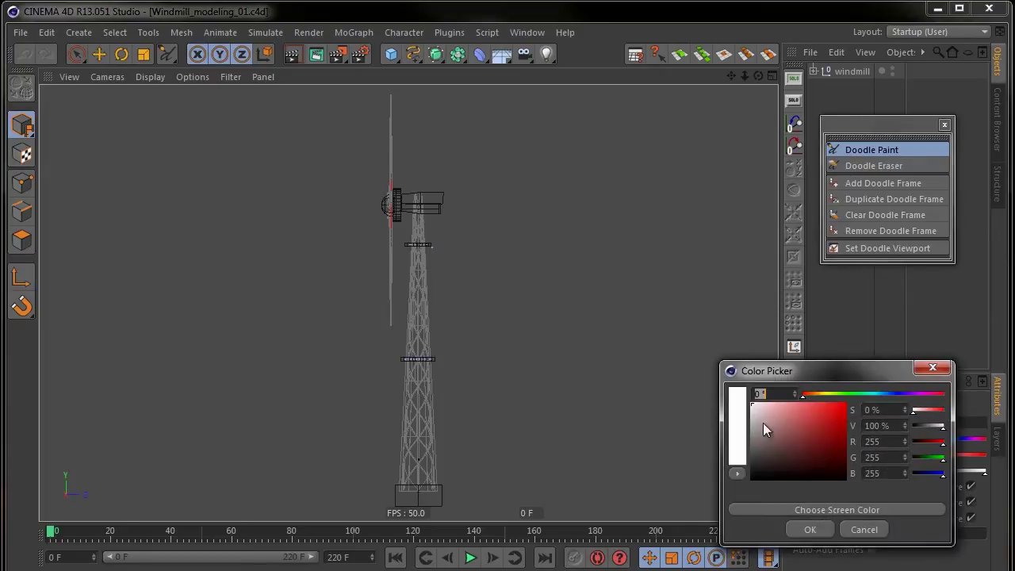
left_click_drag(779, 441, 859, 383)
left_click(801, 530)
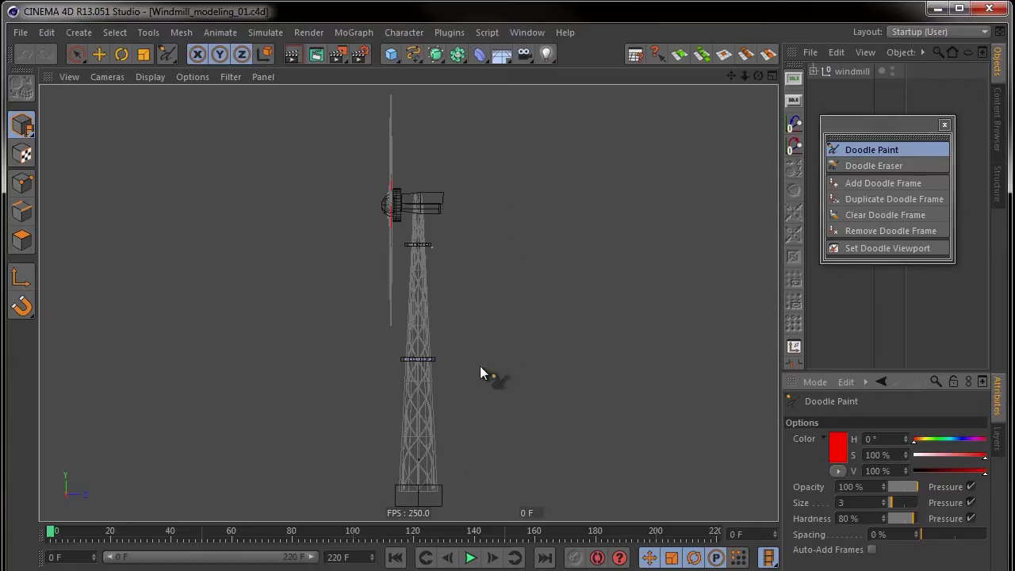
Turn on Auto-Add Frames and paint a red outline around the tower base, scrubbing to check
left_click(871, 549)
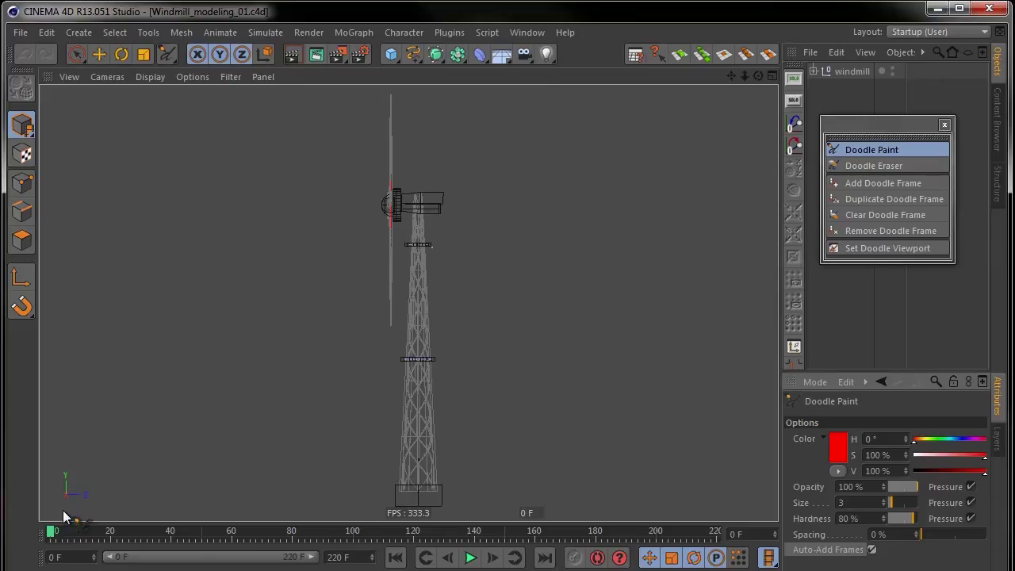
left_click(415, 488)
mouse_move(422, 505)
left_mouse_down()
mouse_move(409, 501)
mouse_move(428, 506)
left_mouse_up()
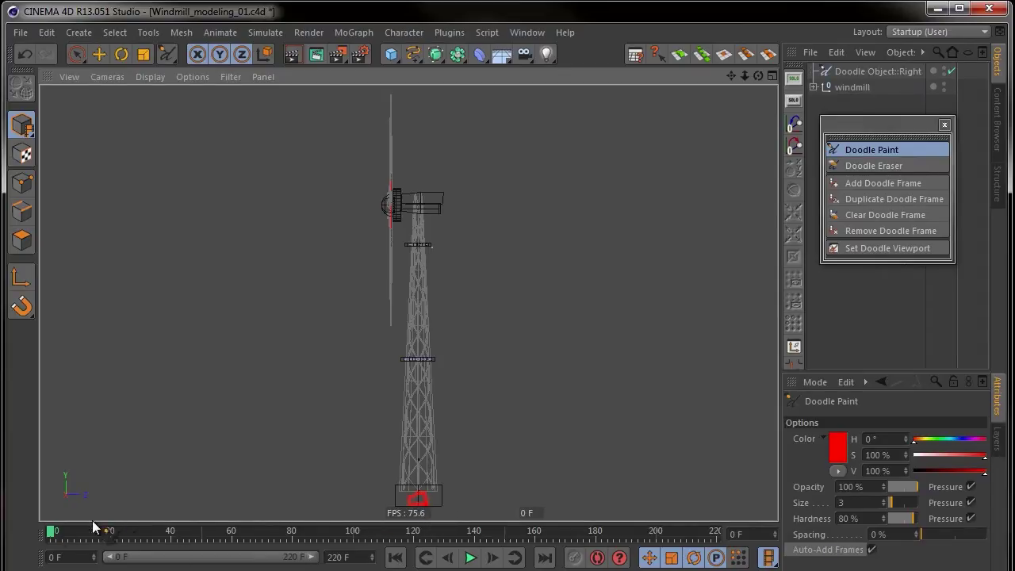
left_click_drag(51, 536, 52, 535)
mouse_move(396, 509)
left_mouse_down()
mouse_move(442, 506)
mouse_move(442, 493)
mouse_move(397, 490)
mouse_move(395, 507)
left_mouse_up()
left_click_drag(52, 533, 49, 532)
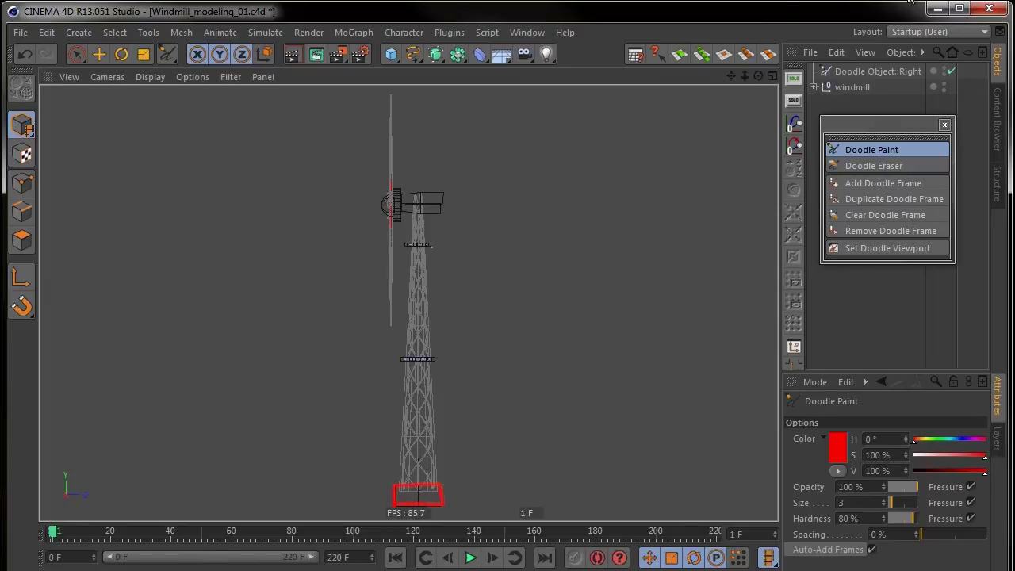
End the preview range at 46 F, redraw the base outline and retime its doodle key to frame 2
left_click(849, 72)
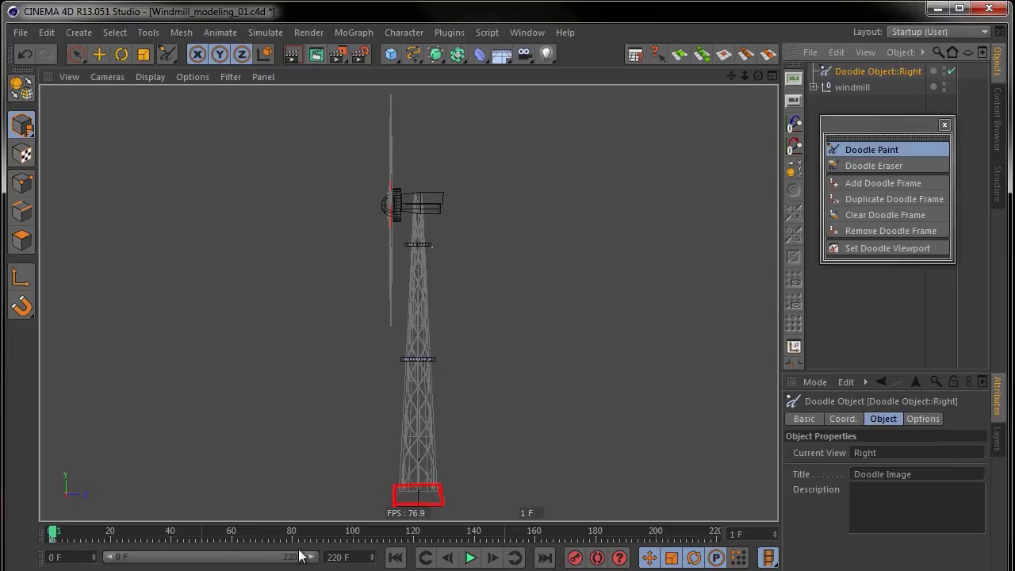
left_click_drag(312, 557, 166, 558)
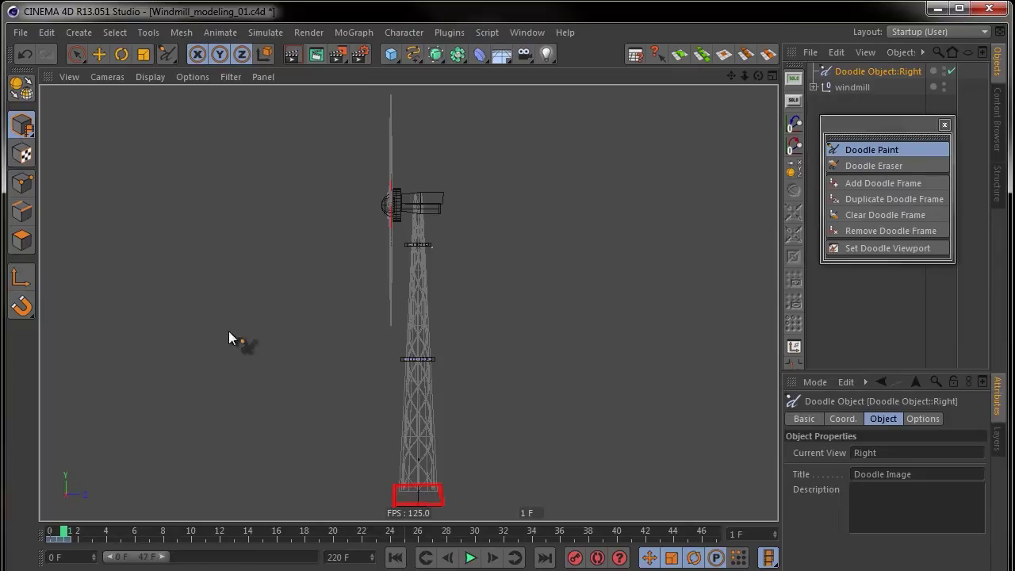
mouse_move(73, 538)
left_mouse_down()
mouse_move(49, 538)
mouse_move(76, 537)
left_mouse_up()
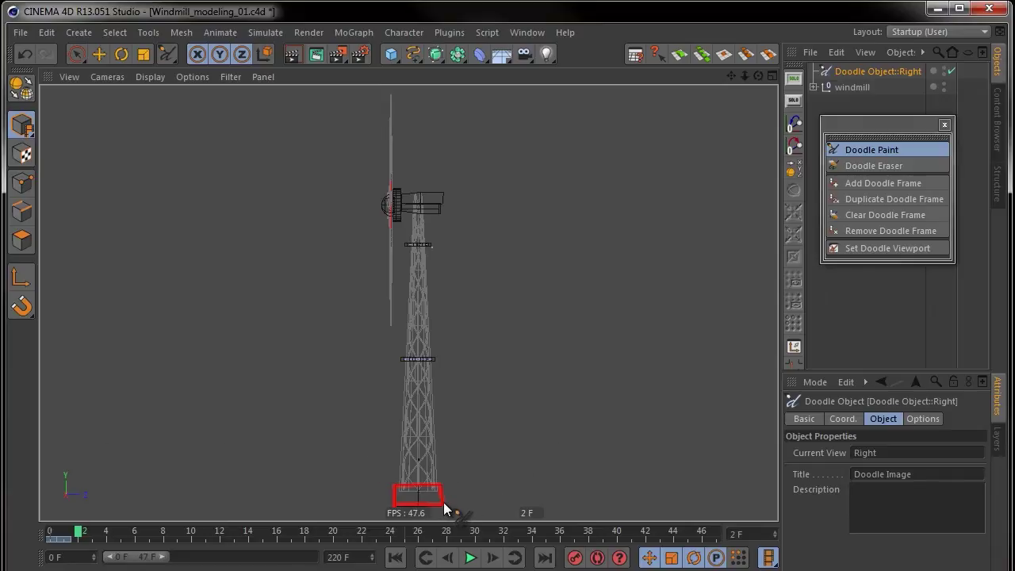
mouse_move(445, 504)
left_mouse_down()
mouse_move(444, 464)
mouse_move(389, 468)
mouse_move(389, 503)
mouse_move(447, 498)
left_mouse_up()
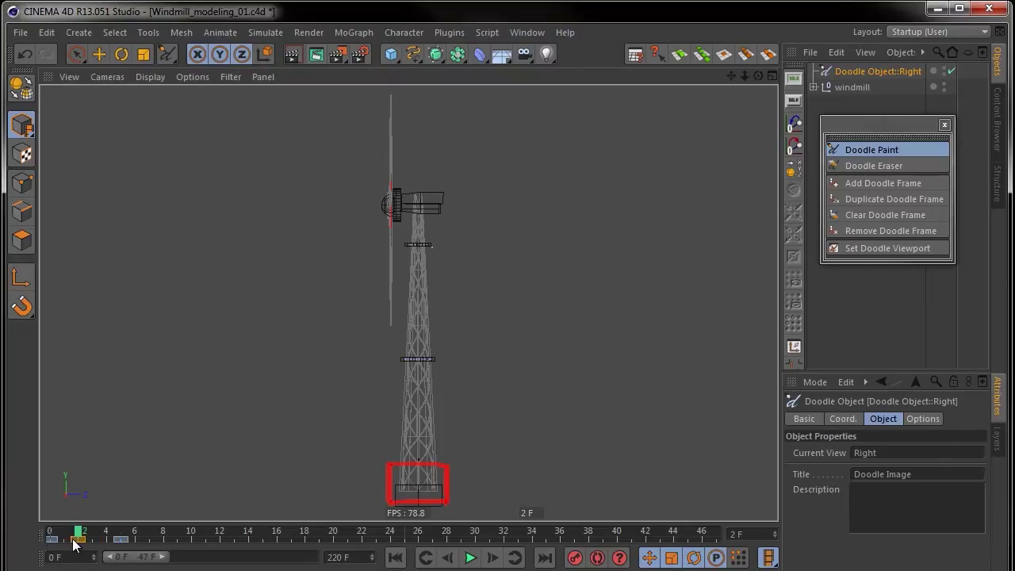
mouse_move(121, 540)
left_mouse_down()
mouse_move(51, 536)
mouse_move(79, 536)
mouse_move(54, 536)
mouse_move(71, 540)
left_mouse_up()
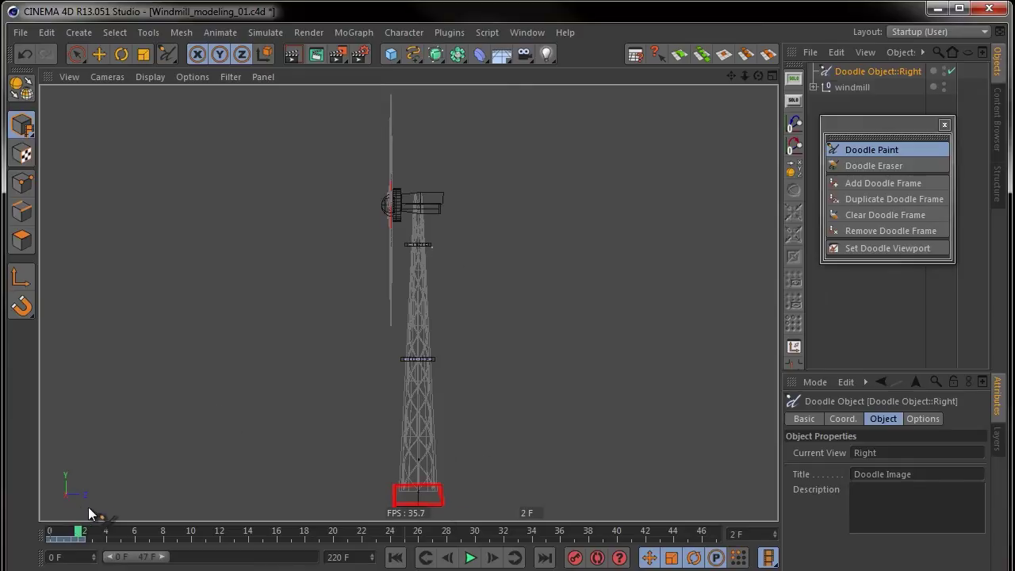
On frame 3, paint curved red strokes rising from the tower base
left_click(496, 557)
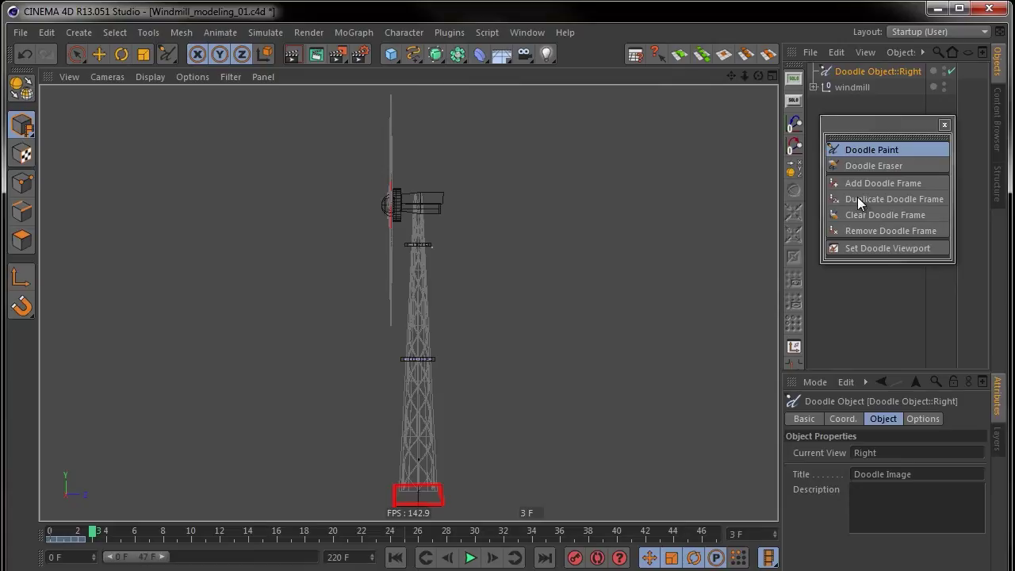
left_click(867, 150)
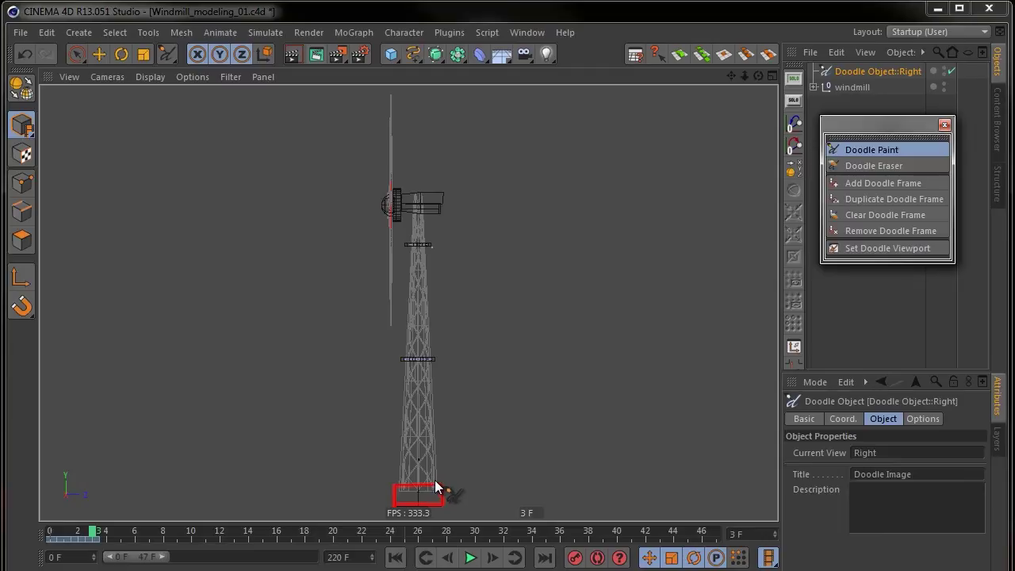
mouse_move(435, 484)
left_mouse_down()
mouse_move(462, 418)
mouse_move(435, 420)
mouse_move(422, 434)
mouse_move(428, 475)
mouse_move(403, 423)
mouse_move(382, 414)
mouse_move(400, 486)
left_mouse_up()
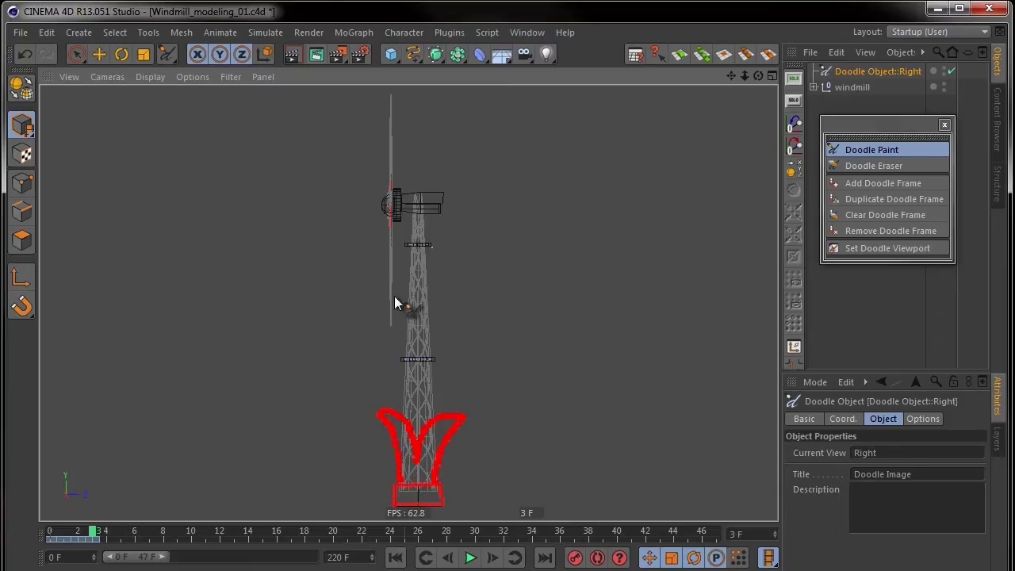
mouse_move(89, 535)
left_mouse_down()
mouse_move(77, 535)
mouse_move(105, 536)
left_mouse_up()
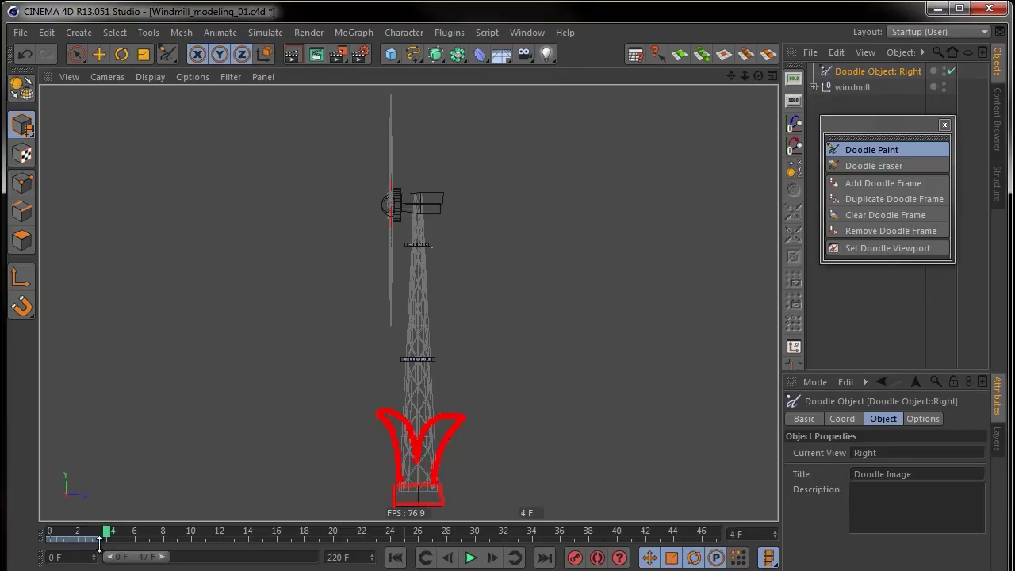
Duplicate the doodle frame, erase the old strokes and repaint a line up the right tower leg
left_click(855, 198)
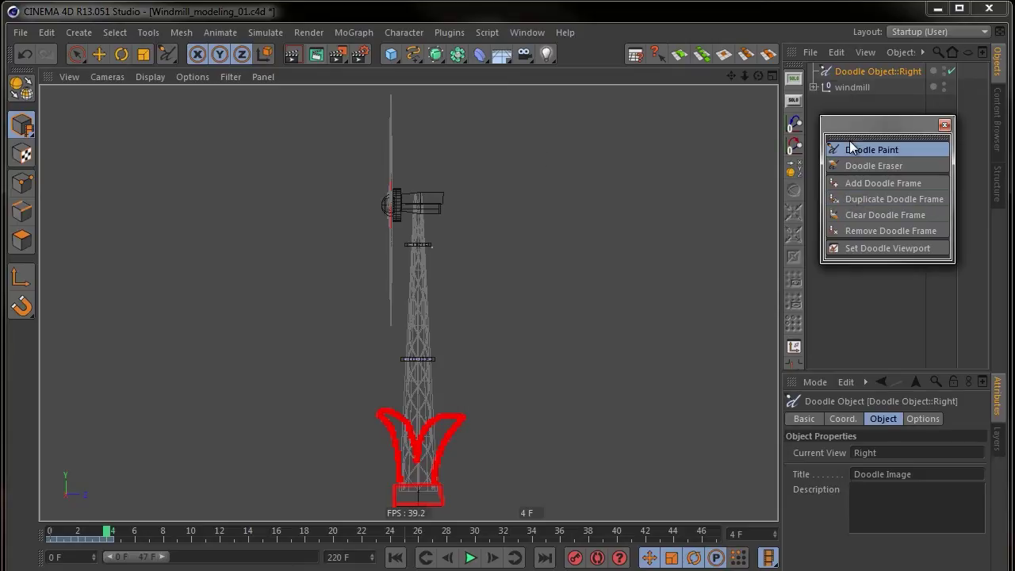
left_click(860, 166)
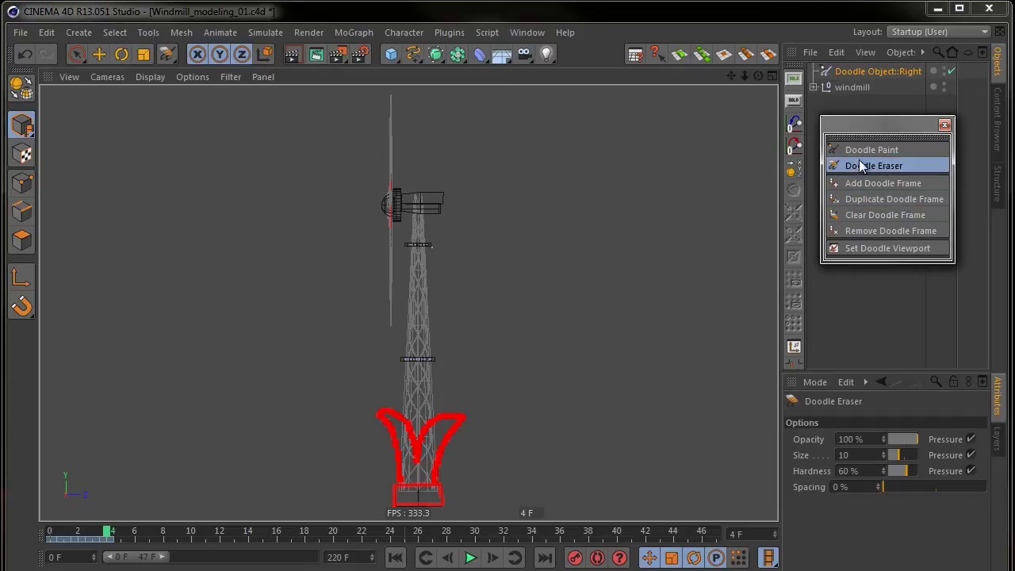
mouse_move(365, 417)
left_mouse_down()
mouse_move(499, 424)
mouse_move(428, 428)
mouse_move(444, 456)
left_mouse_up()
left_click(855, 149)
mouse_move(441, 471)
left_mouse_down()
mouse_move(431, 390)
mouse_move(456, 353)
mouse_move(419, 385)
mouse_move(376, 360)
mouse_move(398, 396)
mouse_move(398, 473)
left_mouse_up()
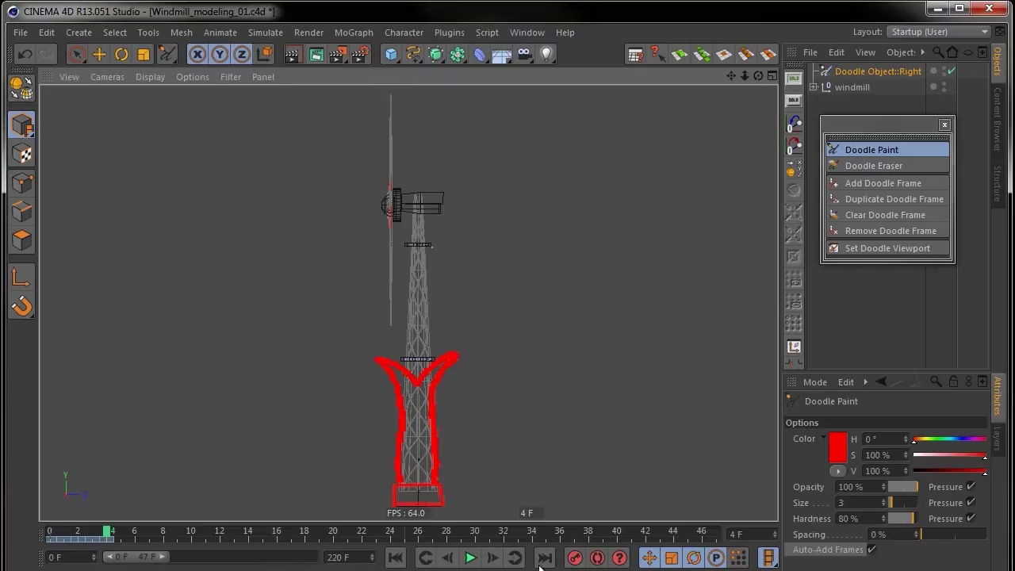
On frame 5, erase the top arms and redraw the outline higher up the tower
left_click(501, 557)
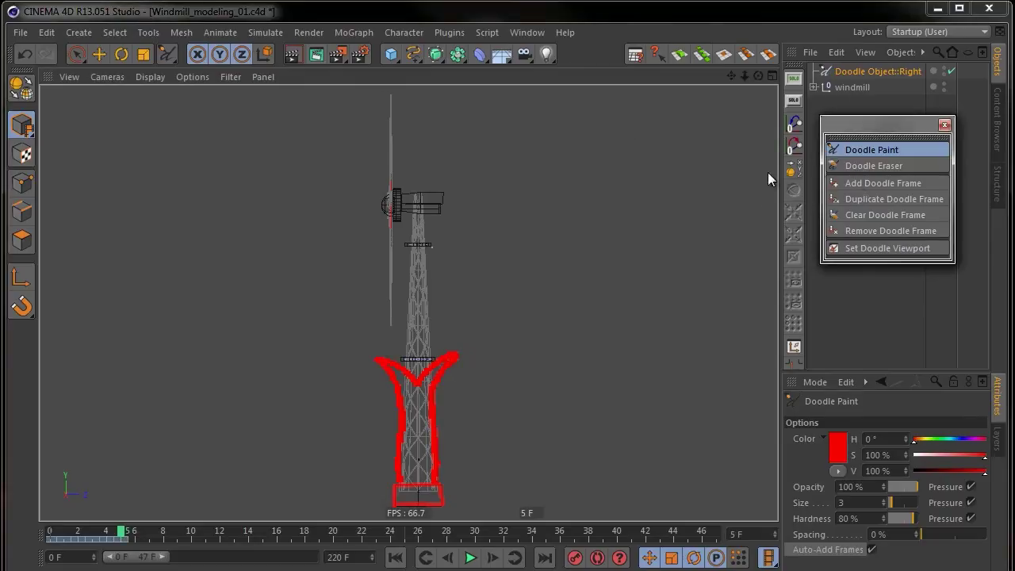
left_click(848, 164)
mouse_move(464, 359)
left_mouse_down()
mouse_move(387, 367)
mouse_move(448, 375)
mouse_move(403, 378)
mouse_move(431, 384)
mouse_move(336, 365)
left_mouse_up()
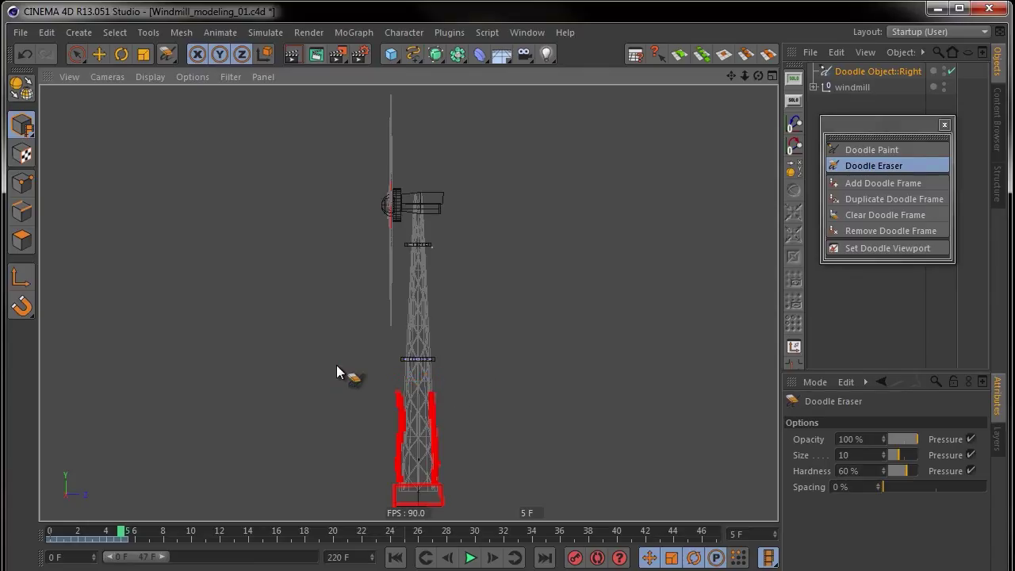
left_click(852, 149)
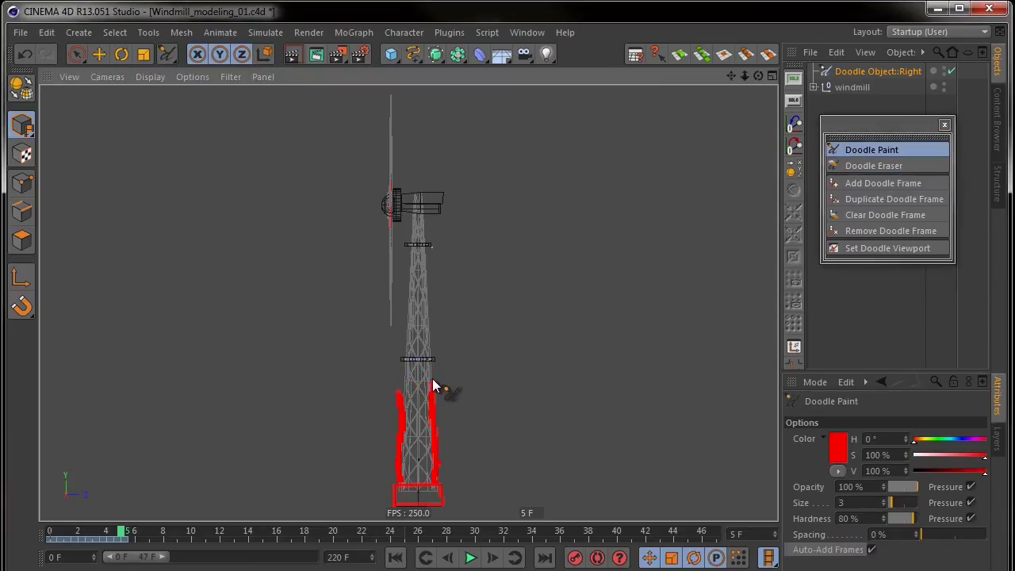
mouse_move(432, 374)
left_mouse_down()
mouse_move(432, 312)
mouse_move(451, 279)
mouse_move(417, 308)
mouse_move(378, 279)
mouse_move(394, 305)
mouse_move(405, 407)
left_mouse_up()
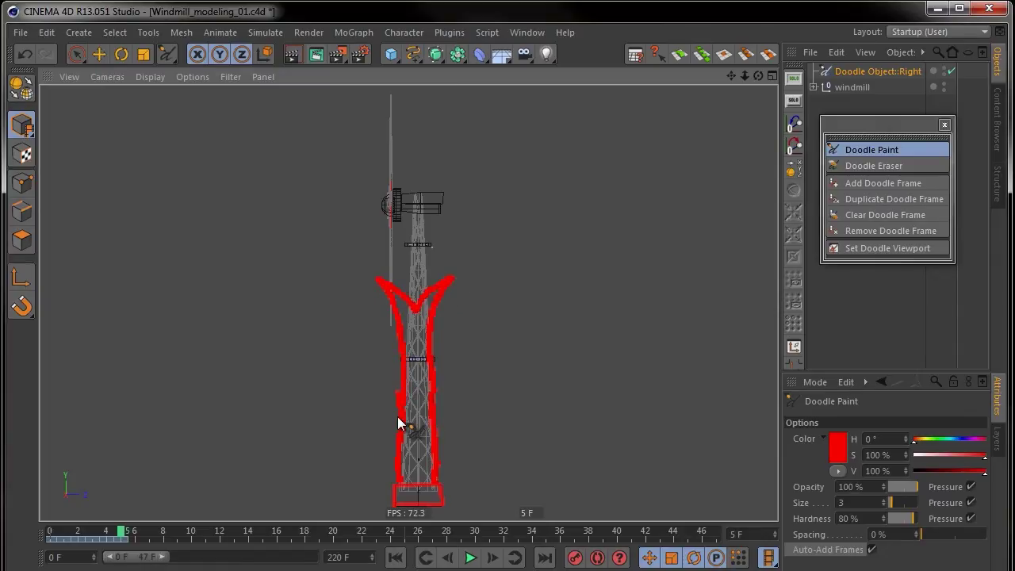
On duplicated frame 6, replace the doodle's top arms with a curled arm near the tower top
left_click(838, 71)
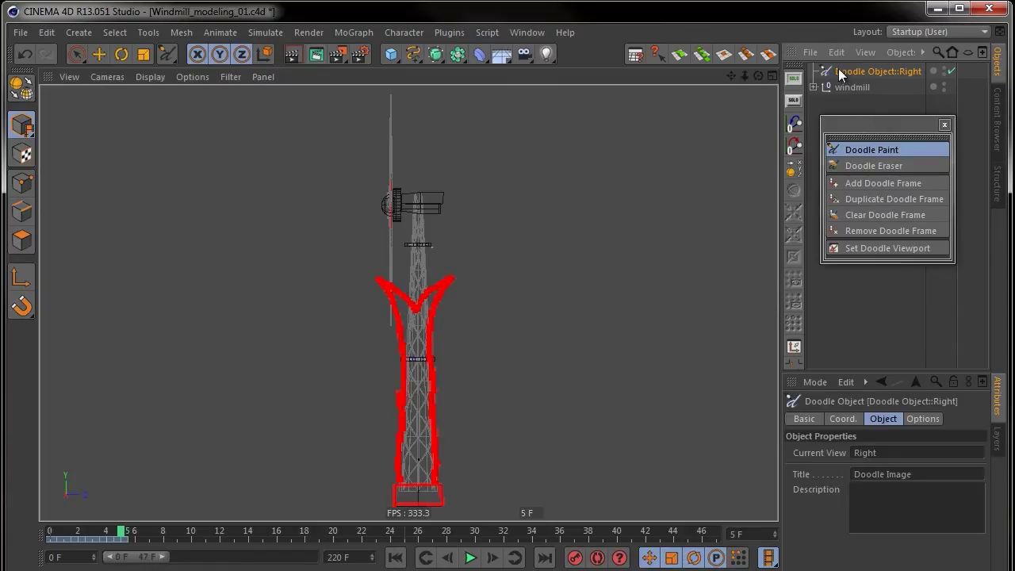
left_click(920, 419)
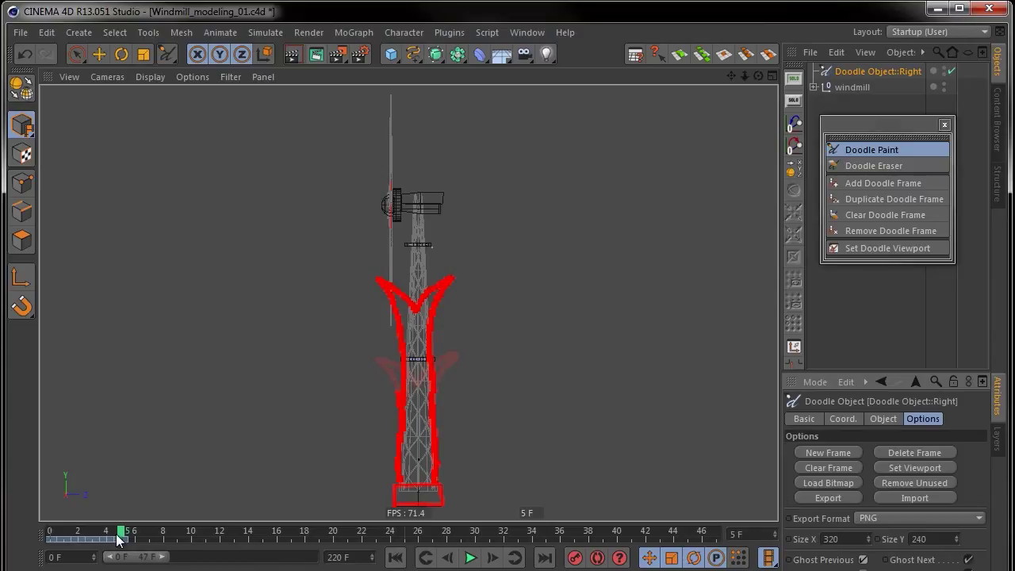
mouse_move(122, 537)
left_mouse_down()
mouse_move(63, 536)
mouse_move(133, 537)
left_mouse_up()
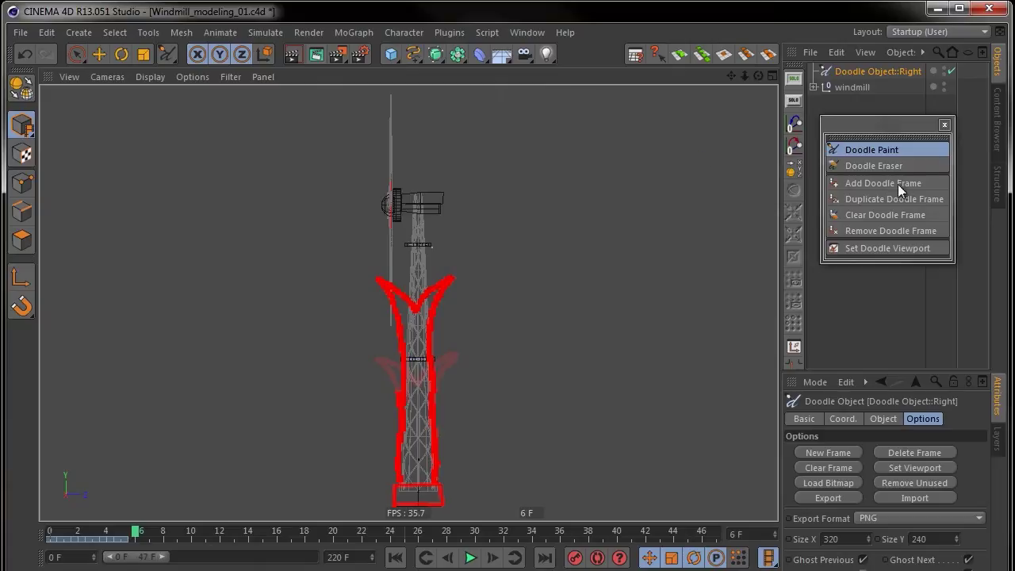
left_click(848, 202)
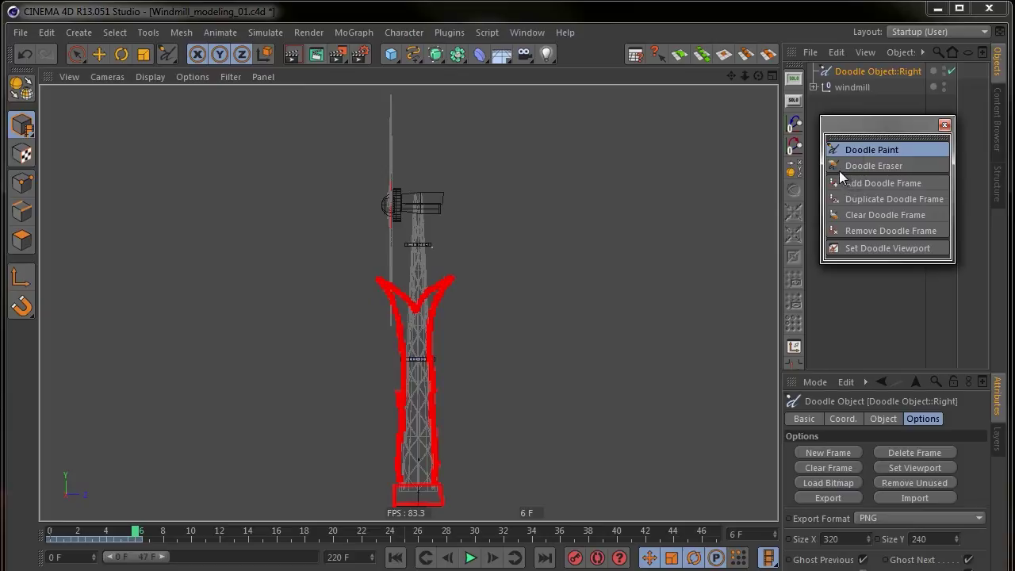
left_click(844, 168)
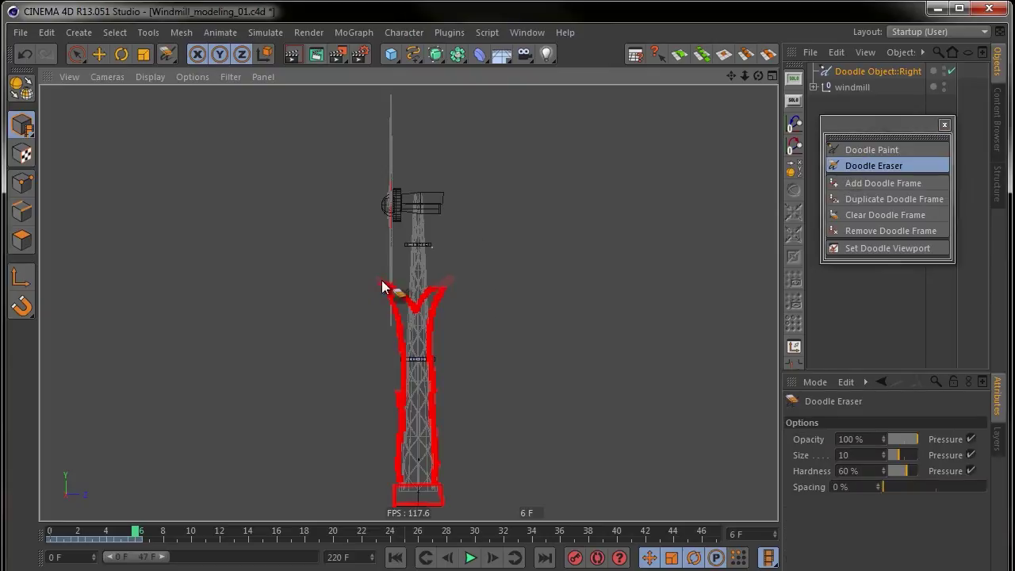
mouse_move(474, 291)
left_mouse_down()
mouse_move(359, 277)
mouse_move(450, 309)
mouse_move(375, 314)
mouse_move(426, 300)
mouse_move(425, 328)
mouse_move(435, 279)
left_mouse_up()
left_click(829, 150)
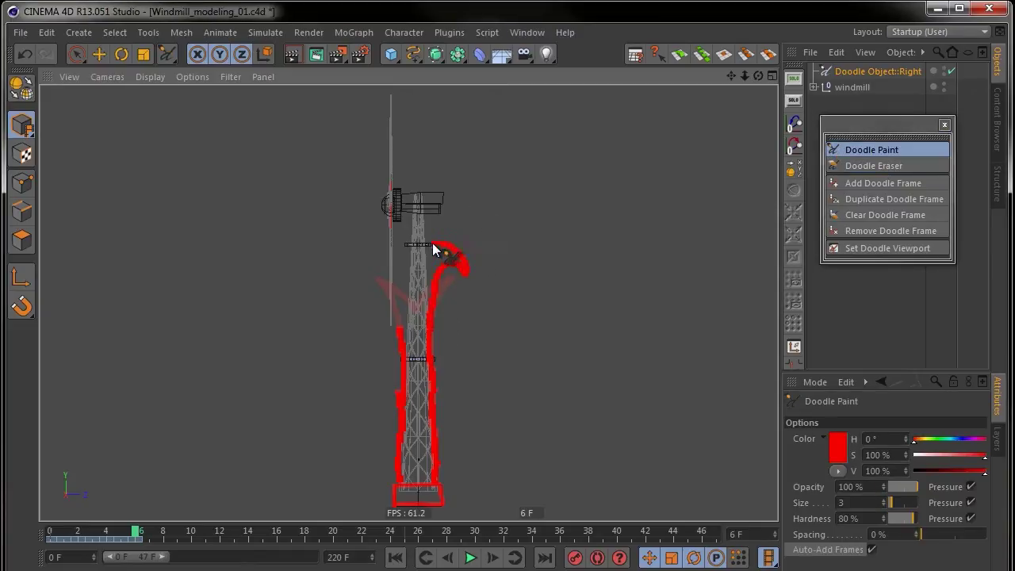
mouse_move(420, 272)
left_mouse_down()
mouse_move(370, 249)
mouse_move(371, 268)
mouse_move(398, 268)
left_mouse_up()
On frame 7, erase the curled arms and extend the outline up the tower's right side
left_click(492, 557)
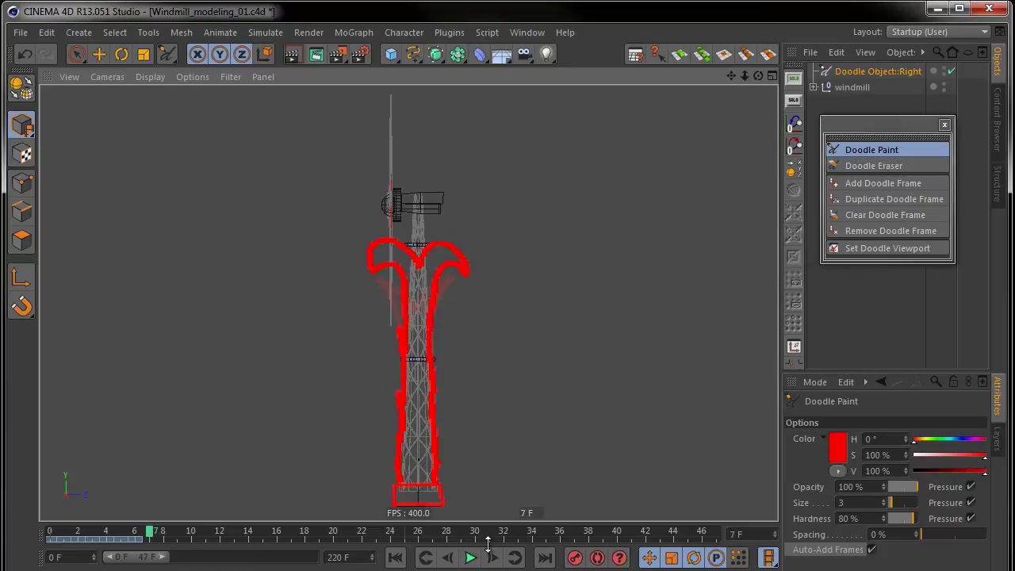
left_click(872, 165)
left_click_drag(381, 246, 454, 258)
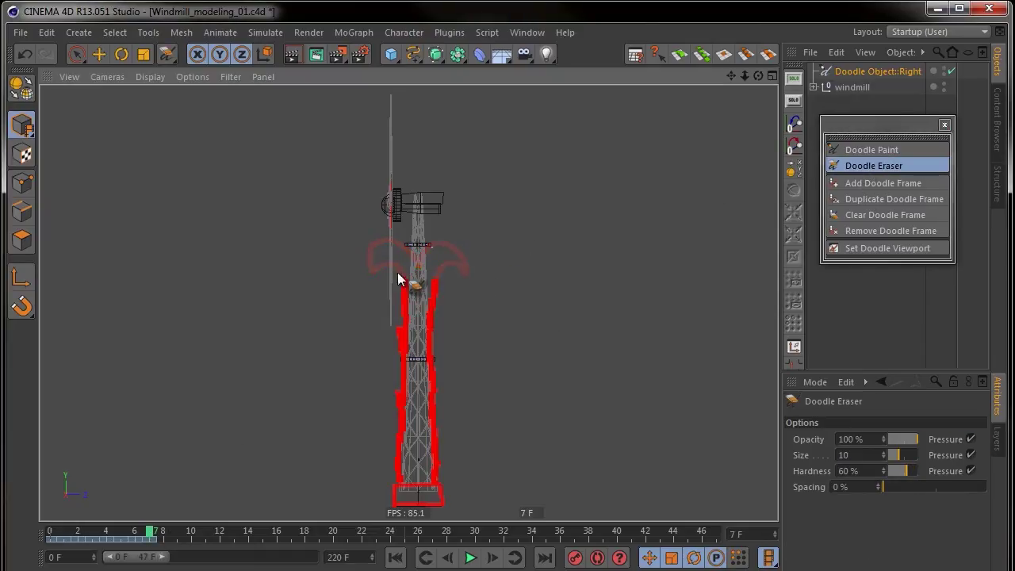
left_click(870, 148)
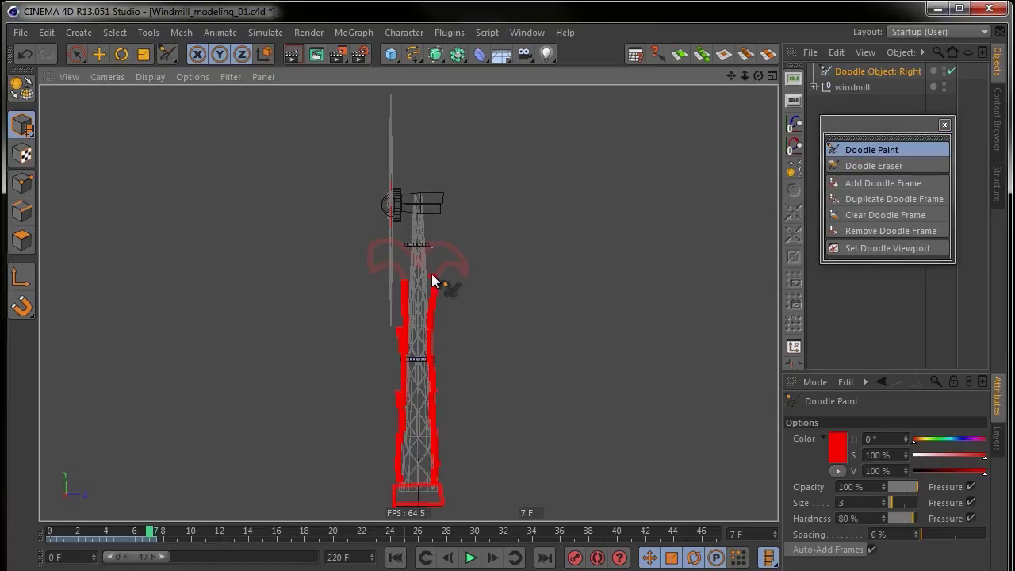
mouse_move(431, 272)
left_mouse_down()
mouse_move(431, 230)
mouse_move(448, 218)
mouse_move(422, 215)
mouse_move(415, 227)
mouse_move(388, 218)
mouse_move(400, 233)
mouse_move(404, 297)
left_mouse_up()
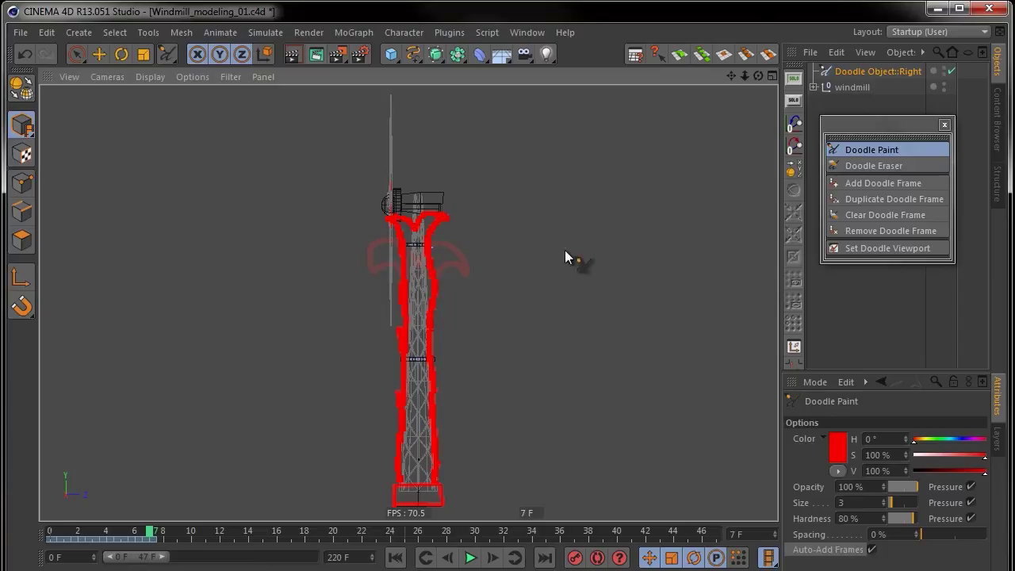
left_click(830, 165)
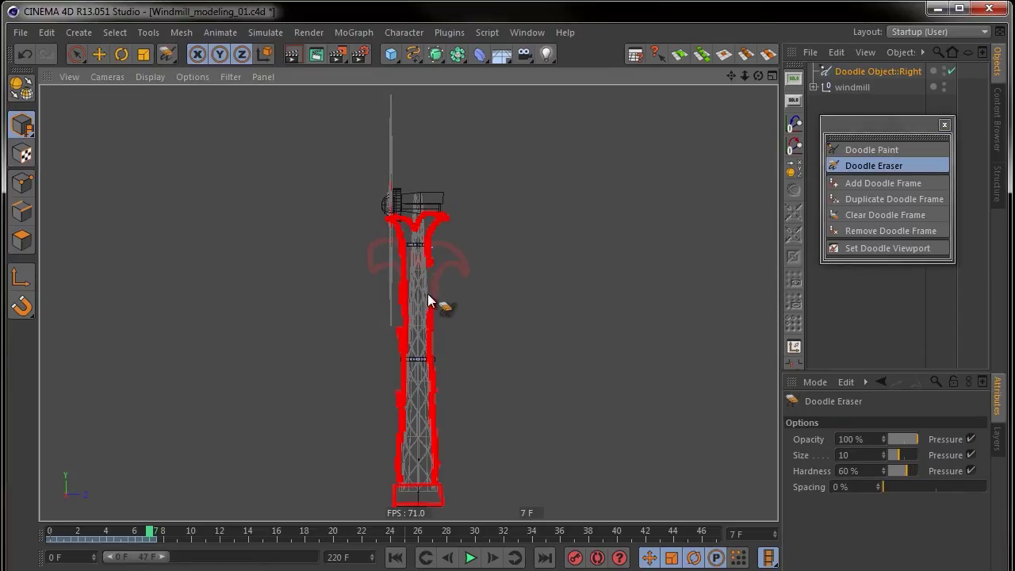
left_click(842, 147)
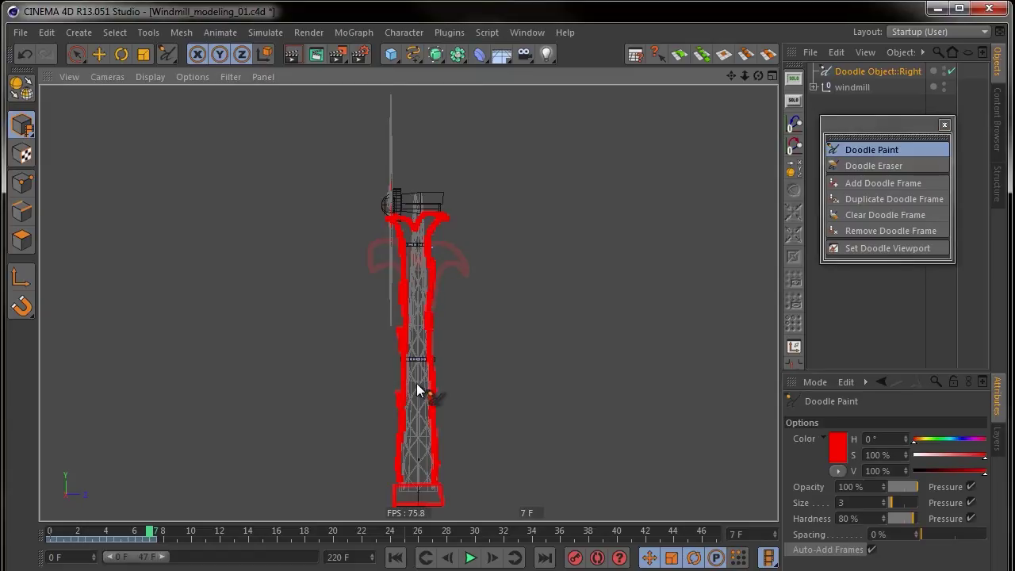
Play back the doodle and erase the stray stroke near the hub
left_click(471, 557)
left_click(471, 557)
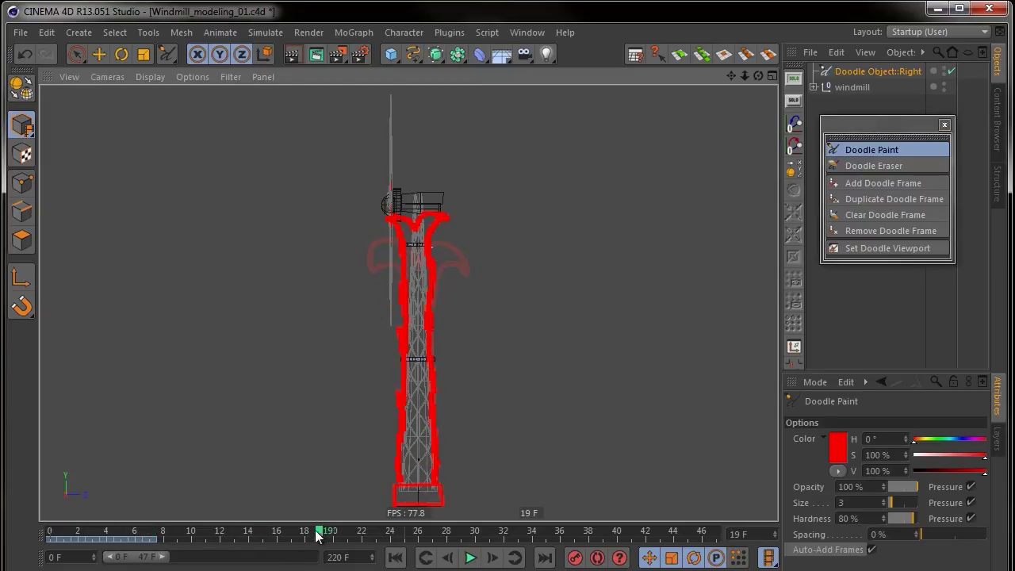
mouse_move(301, 533)
left_mouse_down()
mouse_move(50, 533)
mouse_move(164, 547)
mouse_move(58, 547)
mouse_move(148, 552)
mouse_move(161, 543)
left_mouse_up()
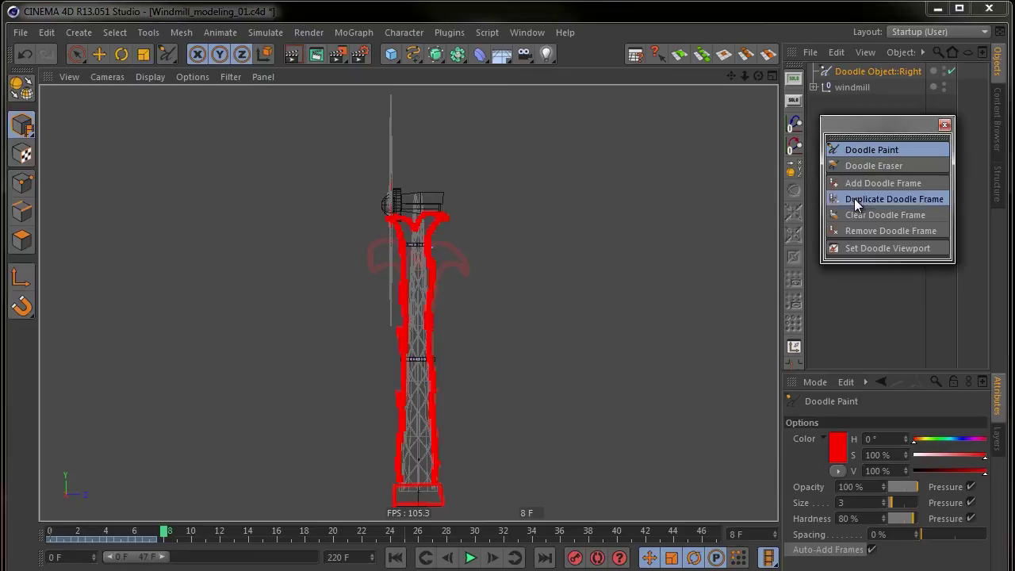
left_click(858, 165)
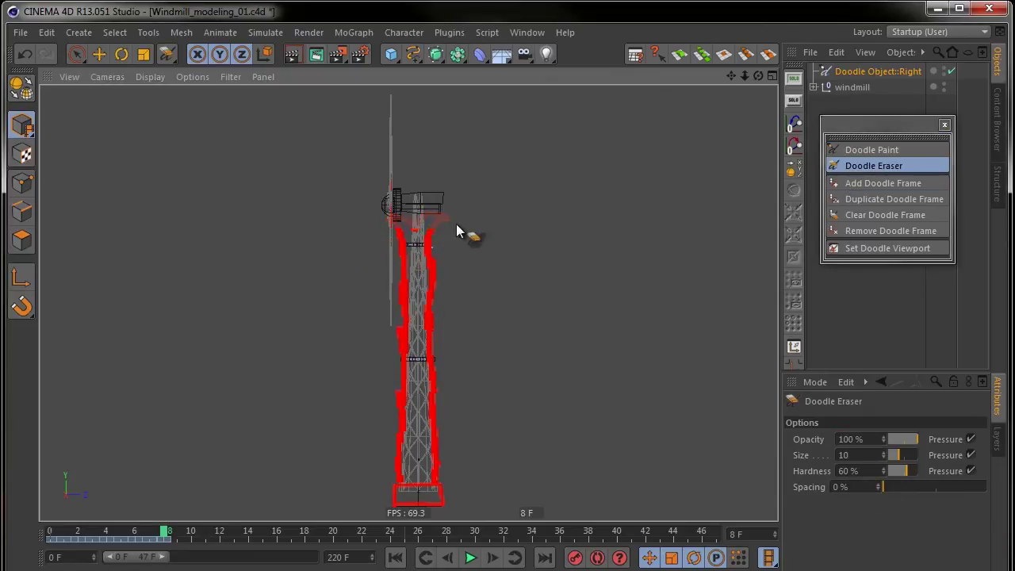
mouse_move(370, 222)
left_mouse_down()
mouse_move(411, 230)
mouse_move(426, 220)
mouse_move(415, 208)
mouse_move(407, 331)
left_mouse_up()
left_click(871, 149)
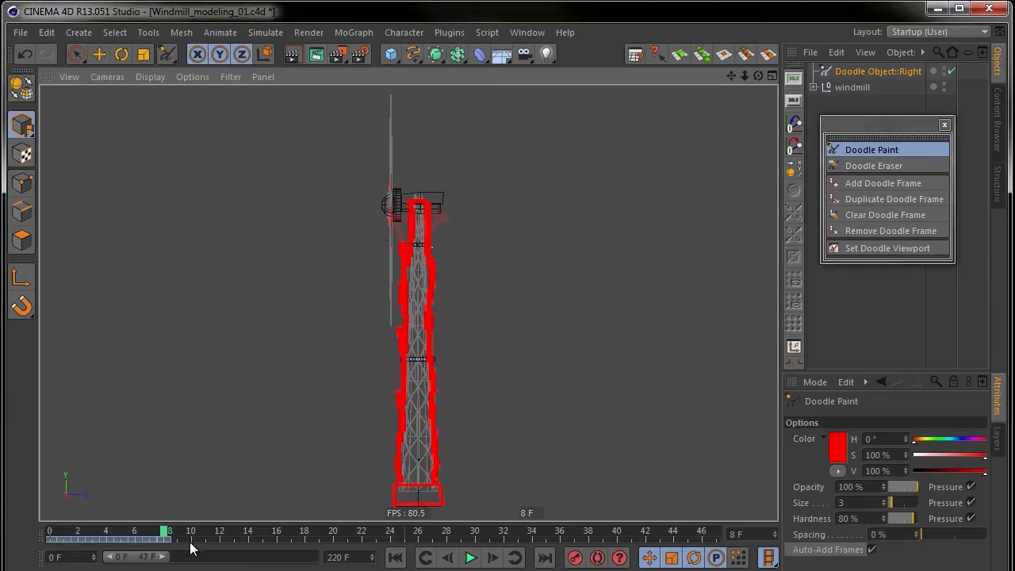
Select all doodle keys, play back, and turn off previous- and next-frame ghosting
mouse_move(190, 542)
left_mouse_down()
mouse_move(188, 558)
mouse_move(265, 544)
mouse_move(315, 549)
left_mouse_up()
left_click(471, 557)
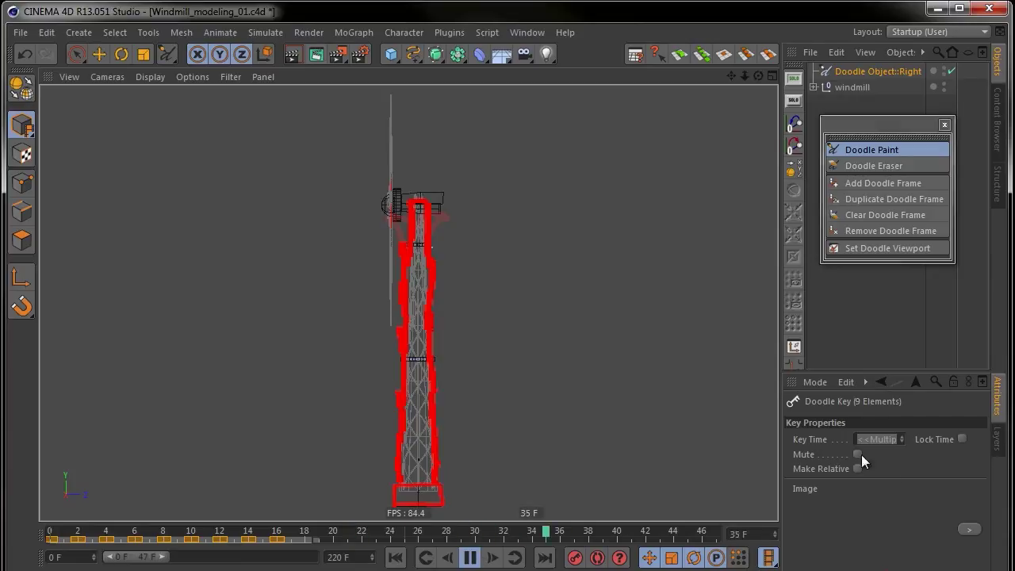
left_click(845, 70)
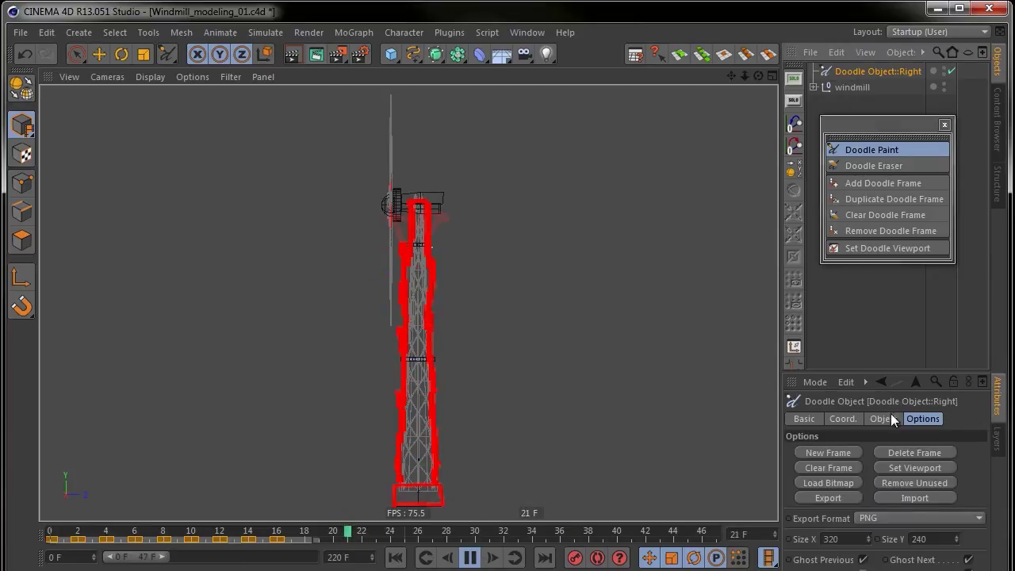
left_click(862, 559)
left_click(969, 559)
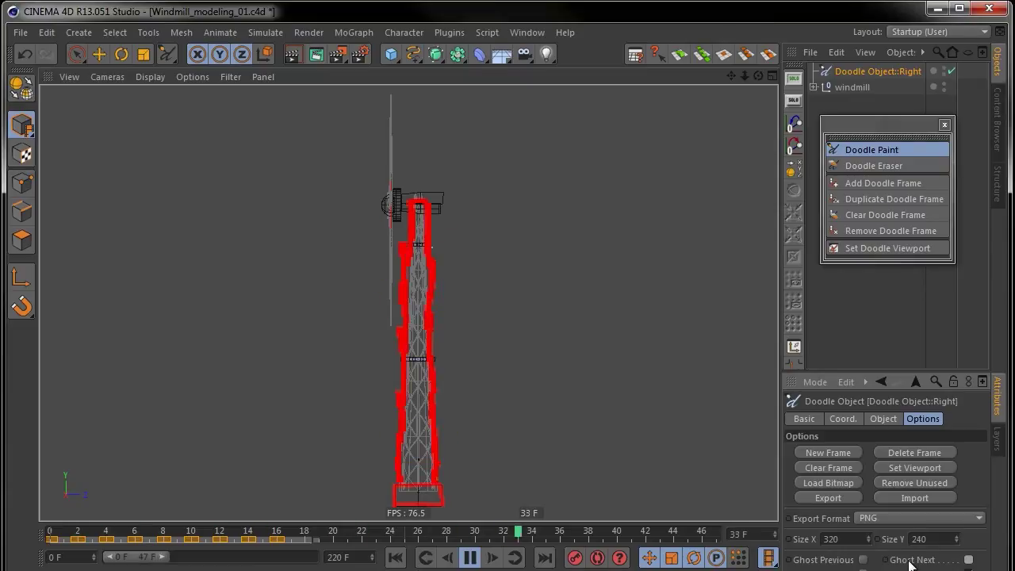
left_click(471, 558)
mouse_move(281, 536)
left_mouse_down()
mouse_move(210, 535)
mouse_move(220, 535)
left_mouse_up()
Redraw the doodle top as a red stroke flaring across the tower, then select six keys
left_click(854, 164)
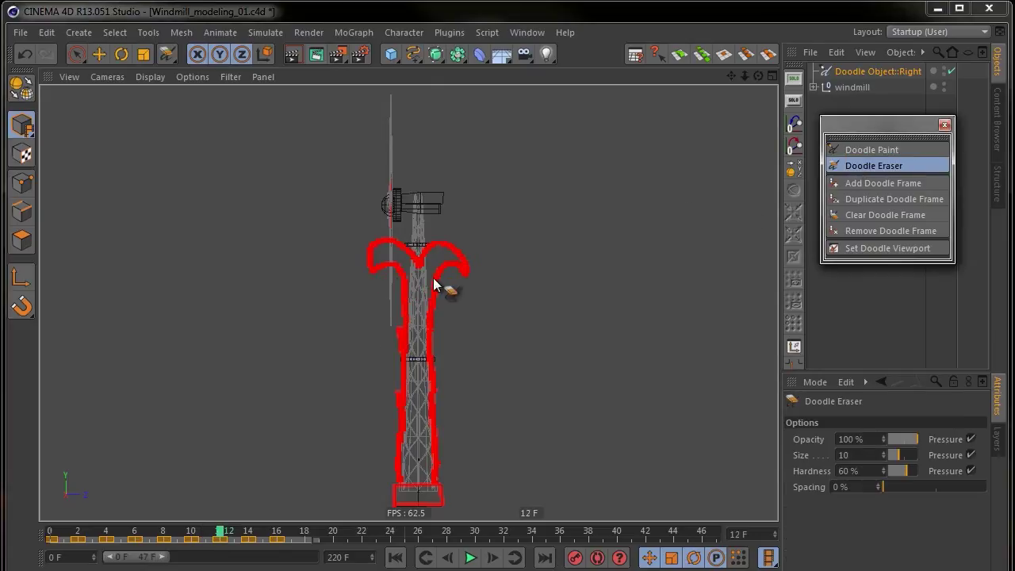
left_click_drag(465, 267, 485, 254)
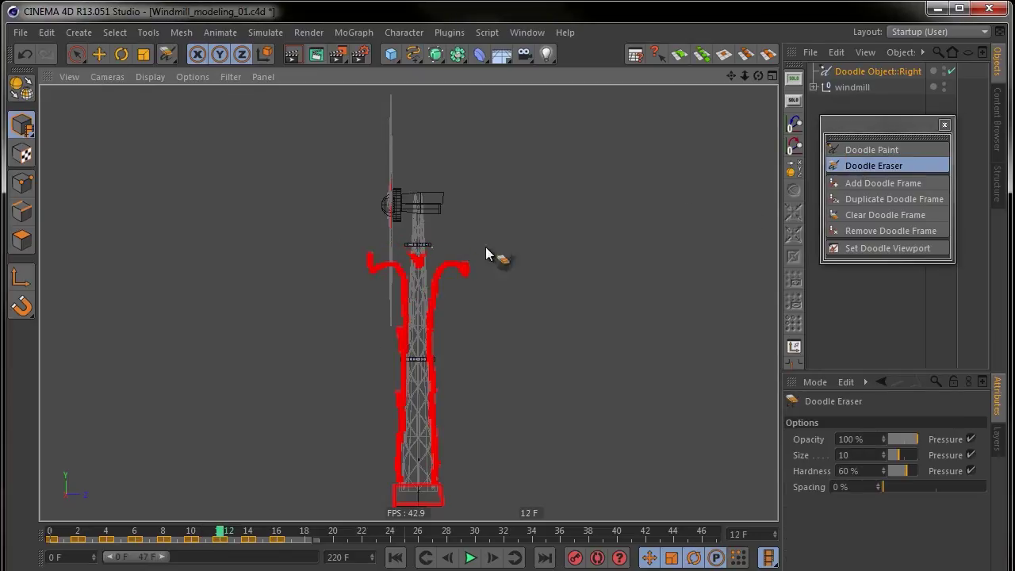
left_click(856, 149)
mouse_move(432, 282)
left_mouse_down()
mouse_move(459, 242)
mouse_move(389, 252)
left_mouse_up()
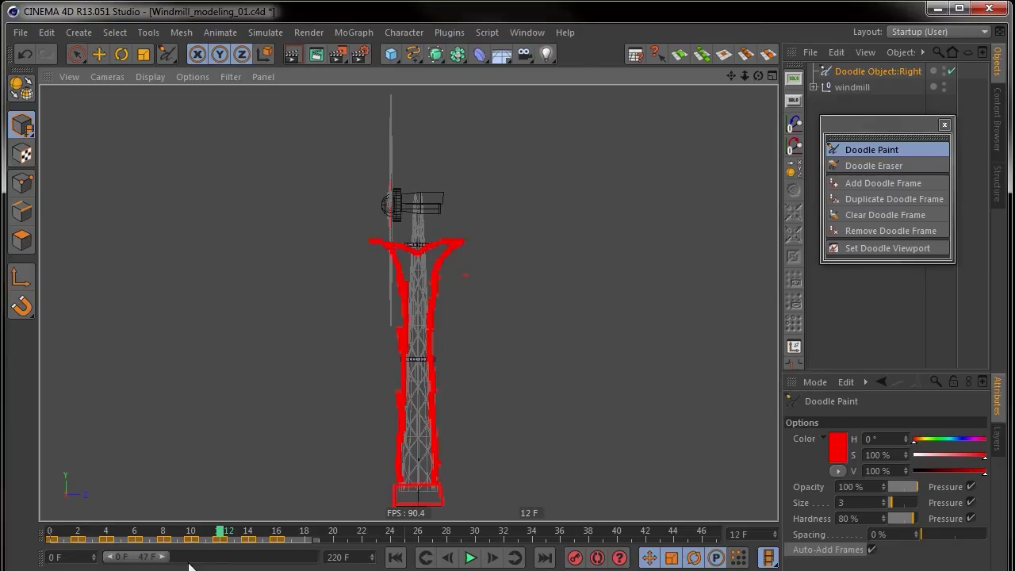
mouse_move(221, 533)
left_mouse_down()
mouse_move(193, 533)
mouse_move(308, 533)
mouse_move(77, 533)
mouse_move(283, 533)
mouse_move(52, 542)
mouse_move(139, 544)
left_mouse_up()
mouse_move(331, 547)
left_mouse_down()
mouse_move(136, 542)
mouse_move(150, 552)
mouse_move(199, 539)
mouse_move(181, 533)
left_mouse_up()
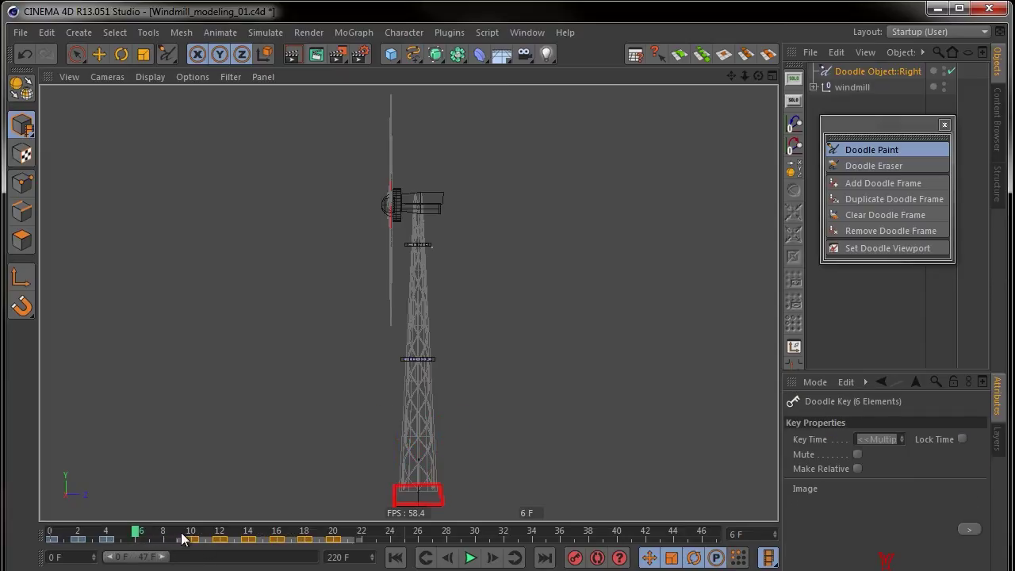
Preview the doodle animation from the start, deselecting the doodle keys between playbacks
left_click(396, 558)
left_click(466, 561)
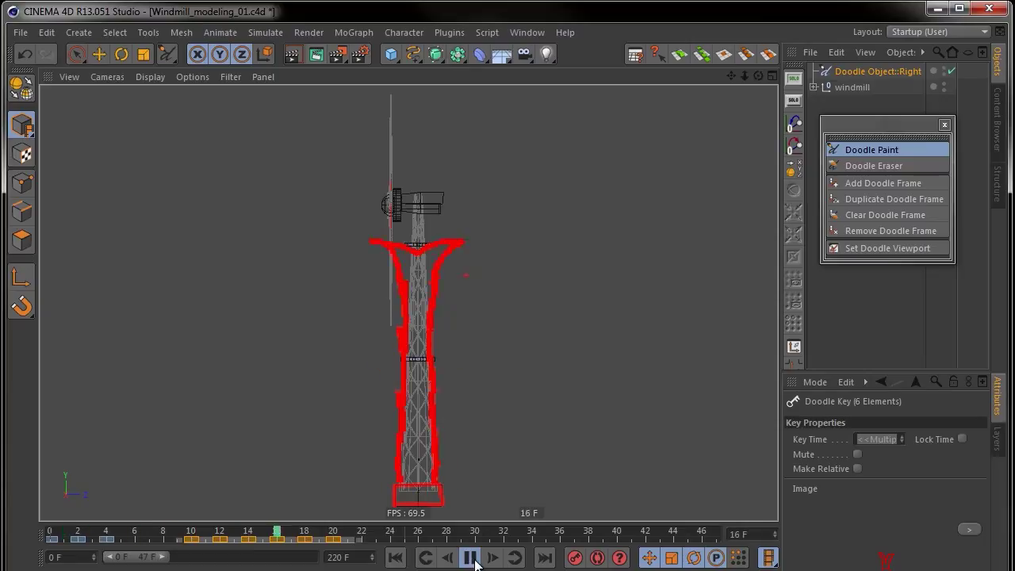
left_click(470, 559)
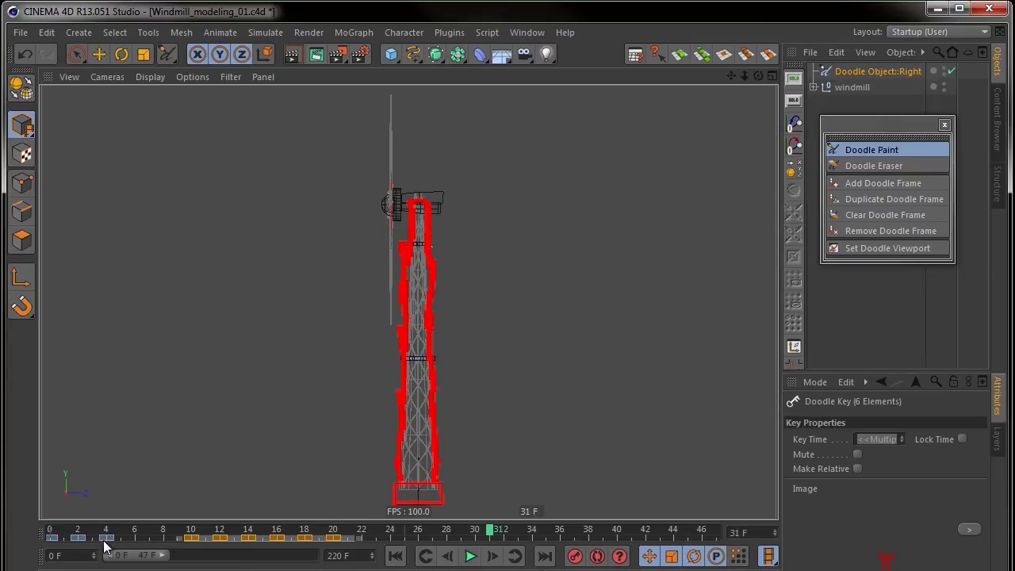
left_click(108, 540)
left_click(395, 557)
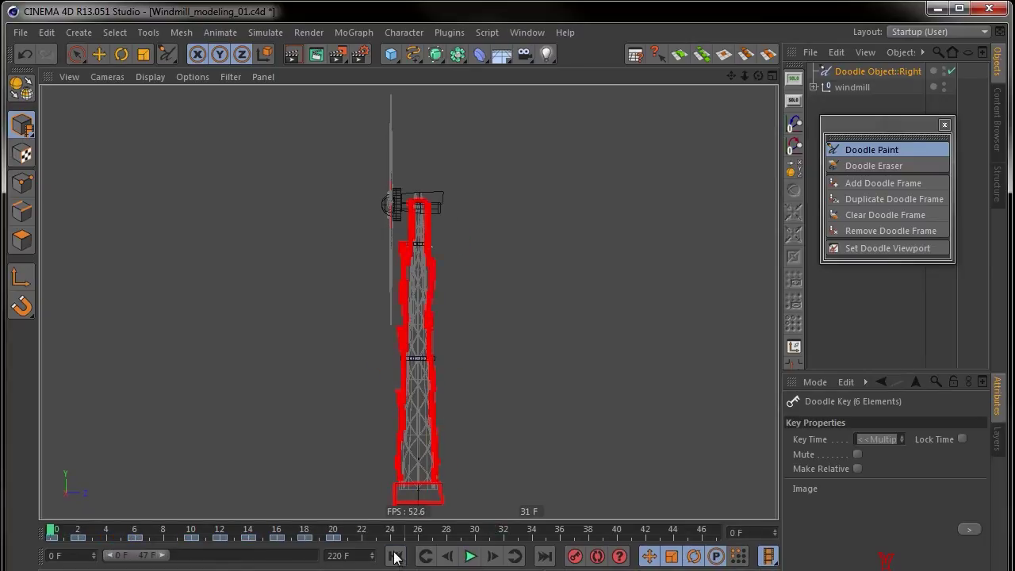
left_click(469, 558)
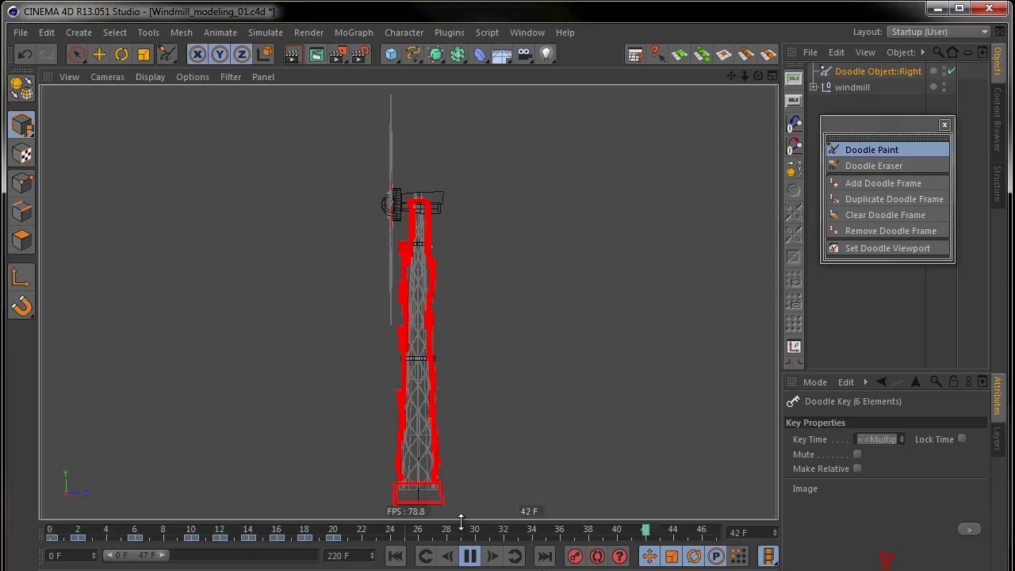
left_click(470, 558)
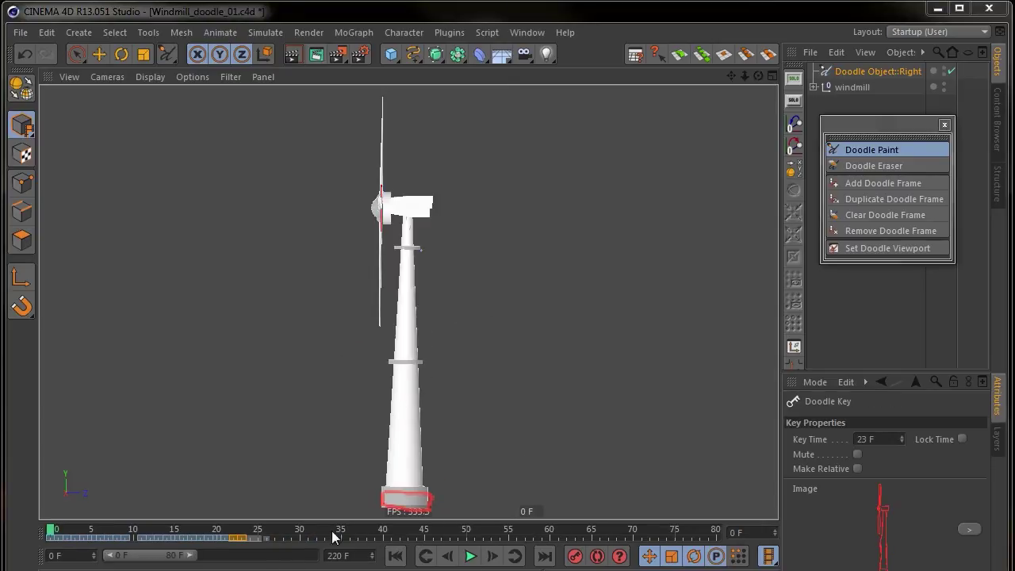
Shift a block of later doodle keys later and move the 12 F key to 15 F
left_click(471, 556)
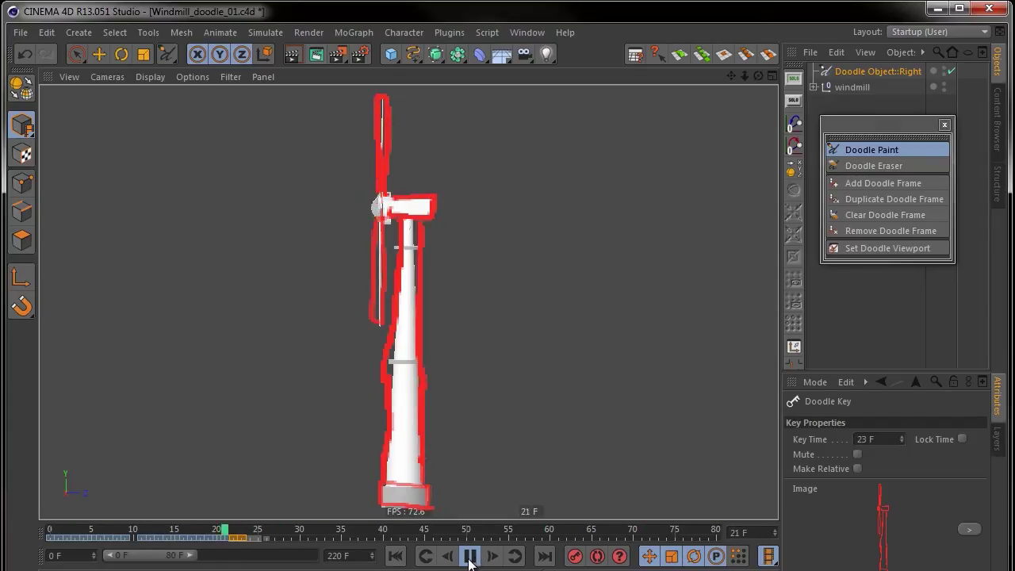
key("F8")
mouse_move(270, 541)
left_mouse_down()
mouse_move(84, 542)
mouse_move(129, 559)
mouse_move(111, 557)
left_mouse_up()
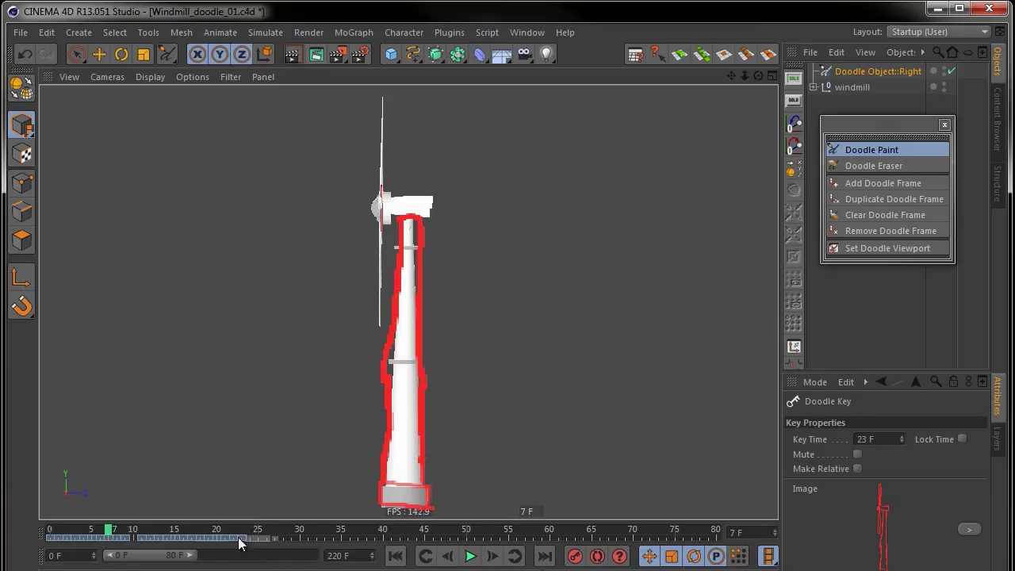
left_click_drag(102, 545, 149, 544)
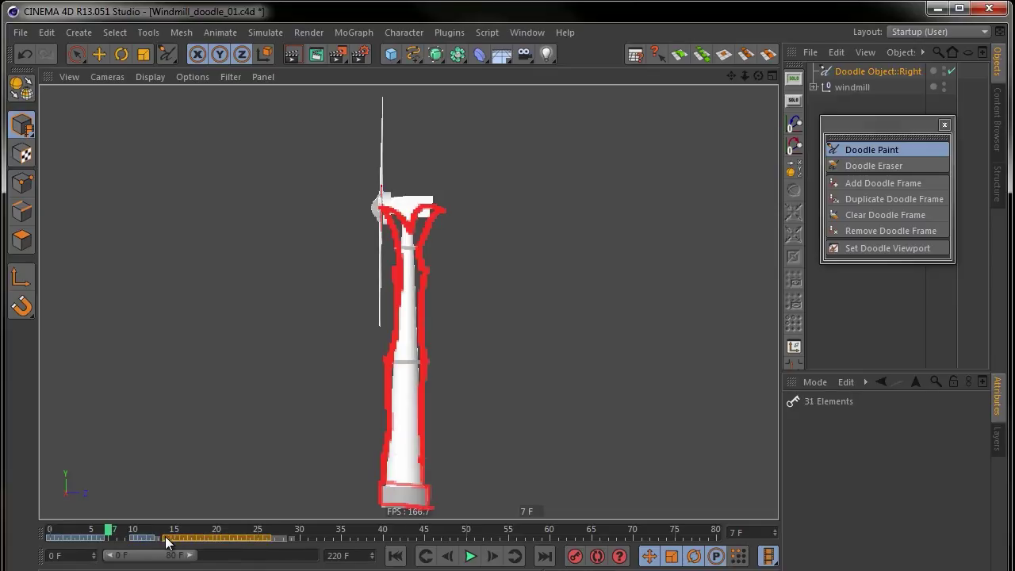
left_click_drag(168, 542, 295, 541)
left_click(142, 538)
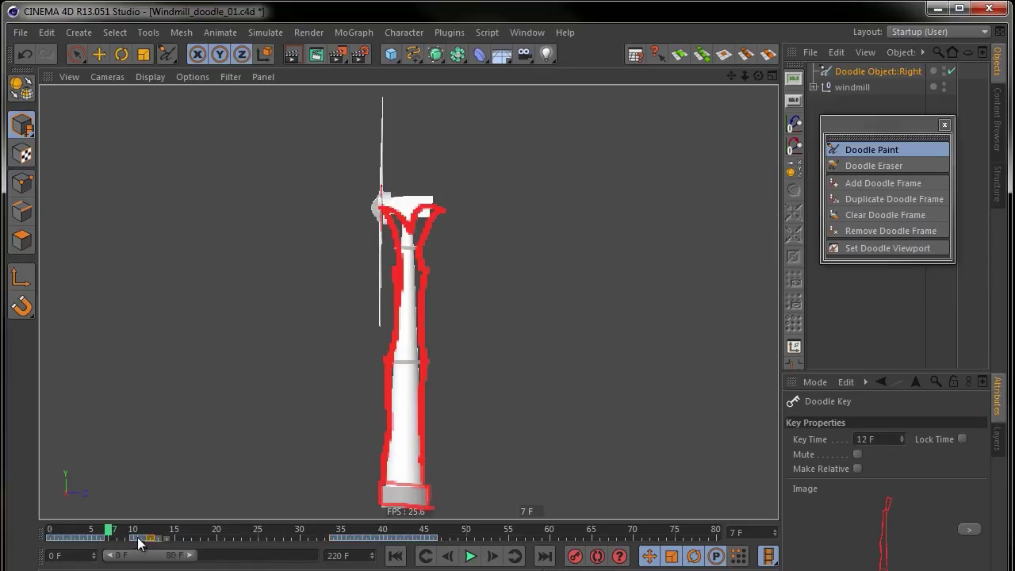
left_click_drag(149, 542, 173, 539)
Scrub frames 11–29 to check the retimed doodle, then play it back
left_click_drag(109, 537, 228, 544)
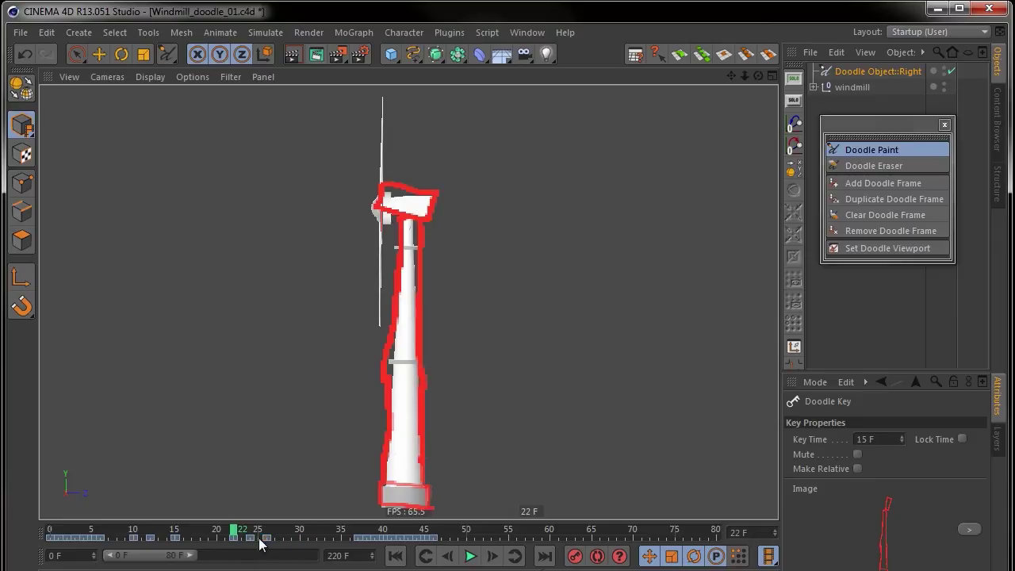
mouse_move(226, 535)
left_mouse_down()
mouse_move(287, 539)
mouse_move(62, 539)
left_mouse_up()
left_click(293, 544)
left_click(471, 556)
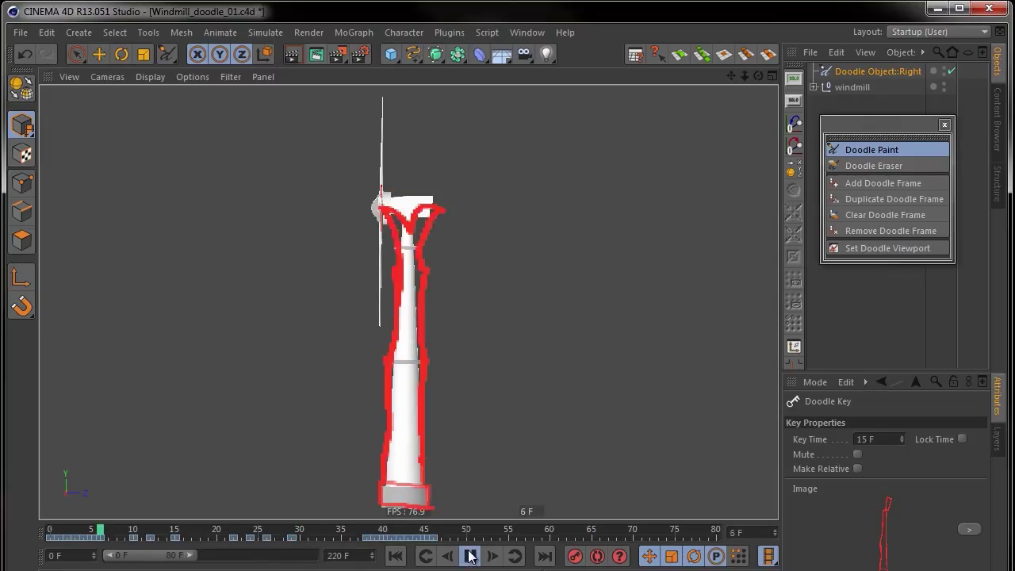
Review the blade doodles around frames 32–43 and shift the selected blade keys later
left_click(394, 556)
mouse_move(57, 537)
left_mouse_down()
mouse_move(306, 537)
mouse_move(221, 536)
mouse_move(327, 547)
left_mouse_up()
mouse_move(423, 541)
left_mouse_down()
mouse_move(454, 540)
mouse_move(317, 541)
mouse_move(378, 549)
left_mouse_up()
mouse_move(449, 544)
left_mouse_down()
mouse_move(362, 537)
mouse_move(445, 536)
mouse_move(468, 542)
mouse_move(432, 542)
mouse_move(469, 549)
left_mouse_up()
left_click(354, 536)
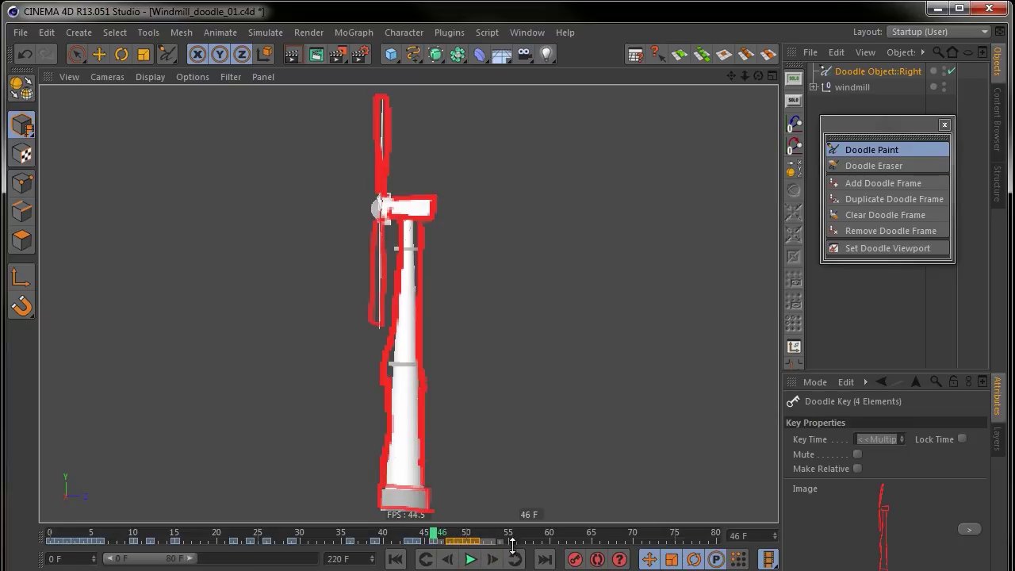
Select the doodle key near frame 50 and play the animation from frame 0
left_click(468, 542)
left_click(394, 559)
left_click(470, 559)
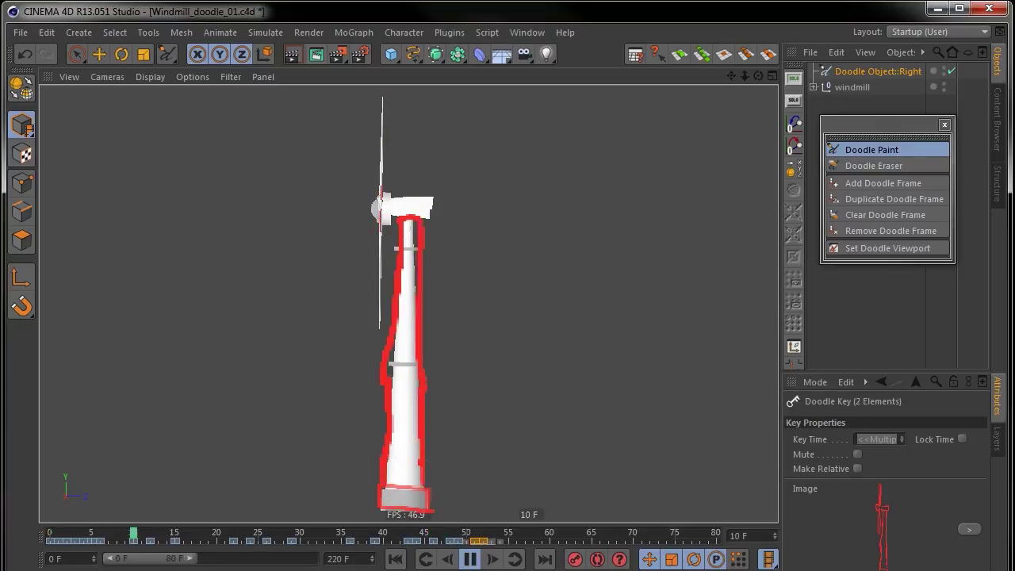
left_click(493, 559)
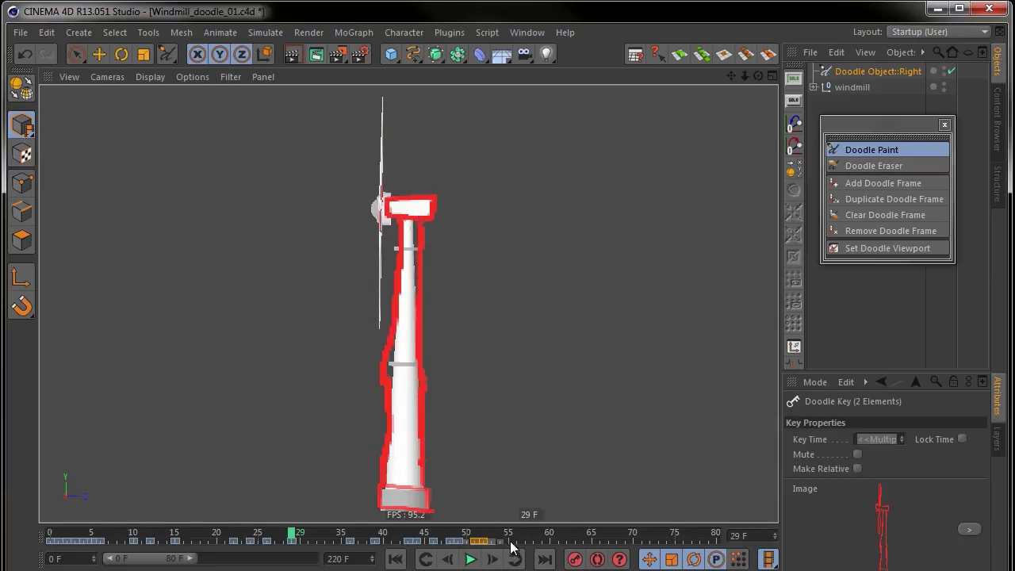
Retime the doodle keys near frames 48–53 and replay to check the blade sketch
mouse_move(513, 547)
left_mouse_down()
mouse_move(452, 548)
mouse_move(528, 548)
left_mouse_up()
left_click(471, 560)
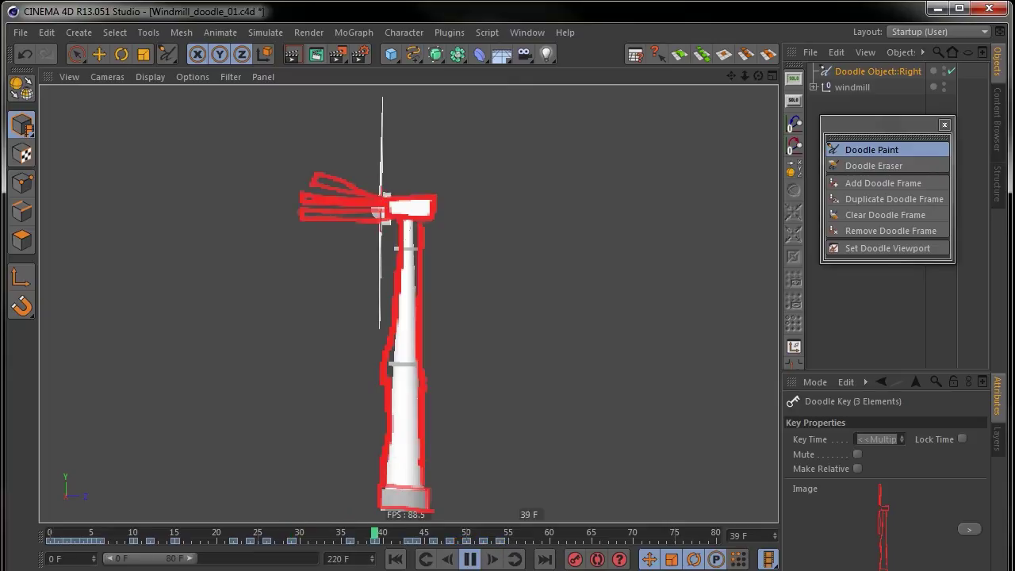
left_click(471, 559)
mouse_move(282, 538)
left_mouse_down()
mouse_move(449, 547)
mouse_move(431, 545)
left_mouse_up()
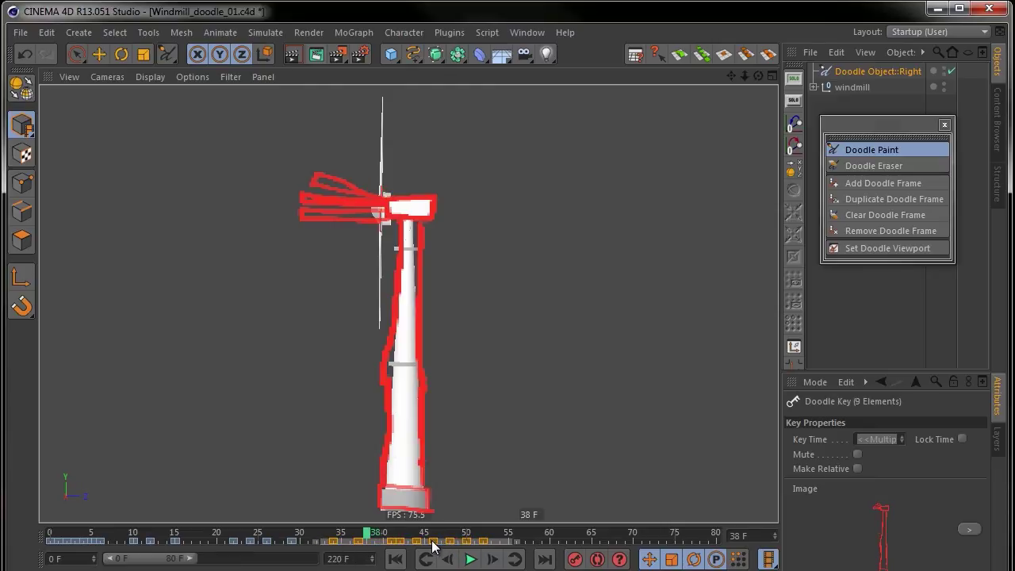
left_click(470, 559)
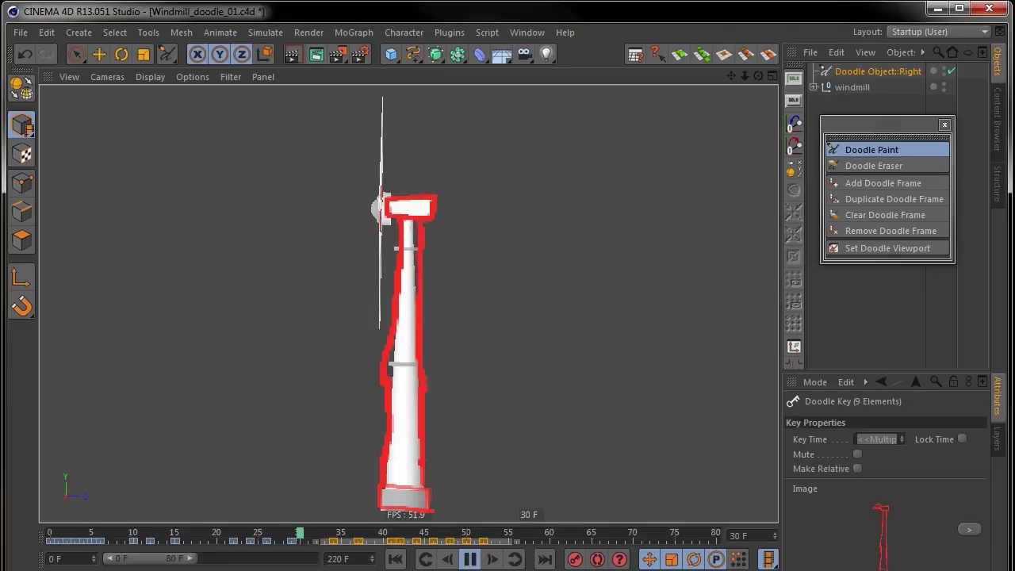
Stop playback and return the playhead to frame 0
left_click(547, 536)
left_click_drag(533, 542, 20, 542)
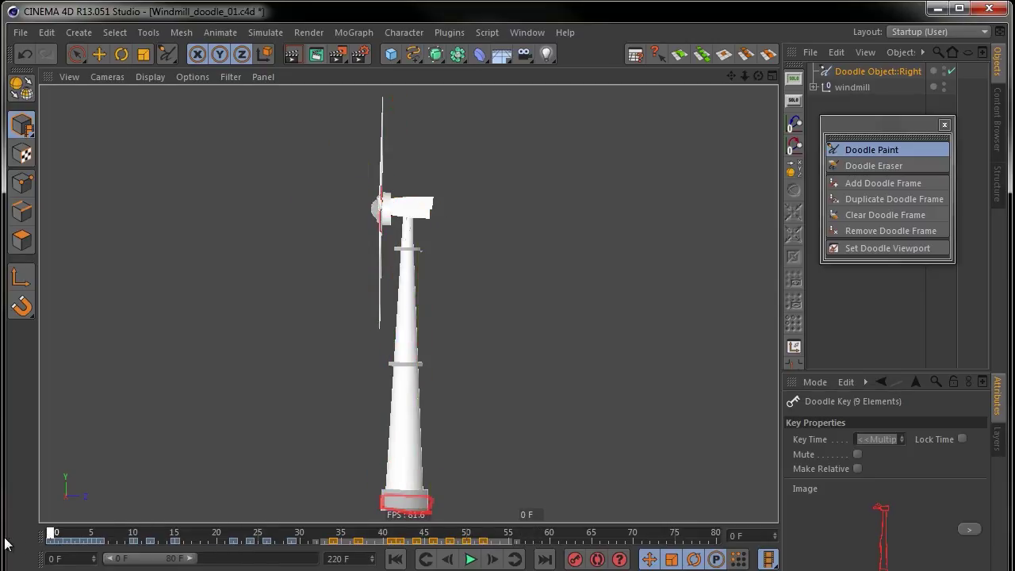